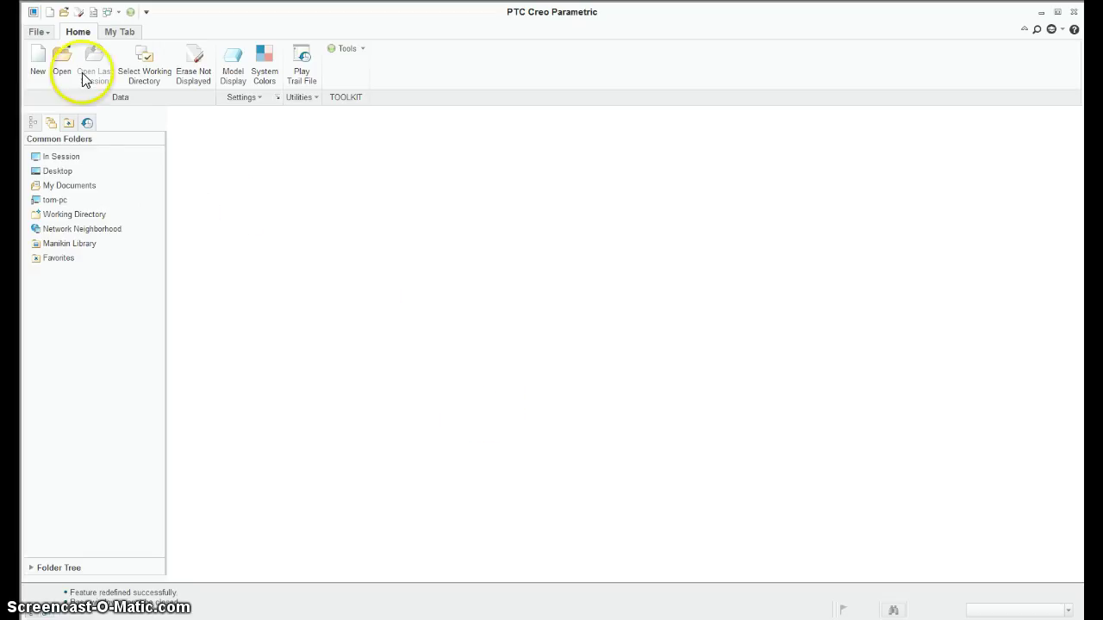
Step: Create a new solid part using the Empty template
left_click(38, 63)
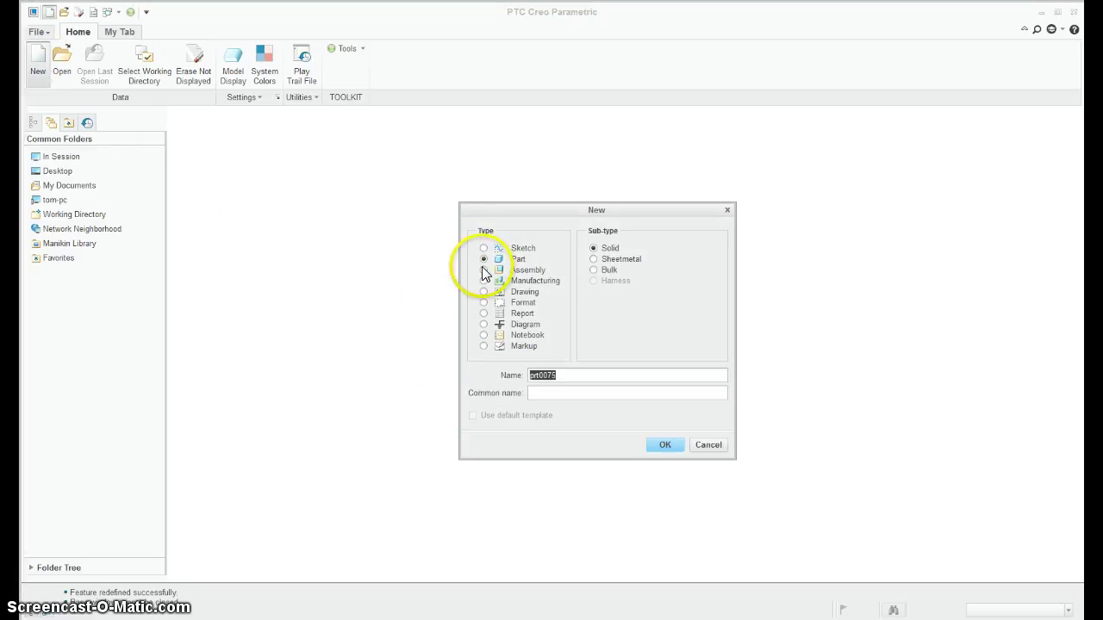
left_click(664, 445)
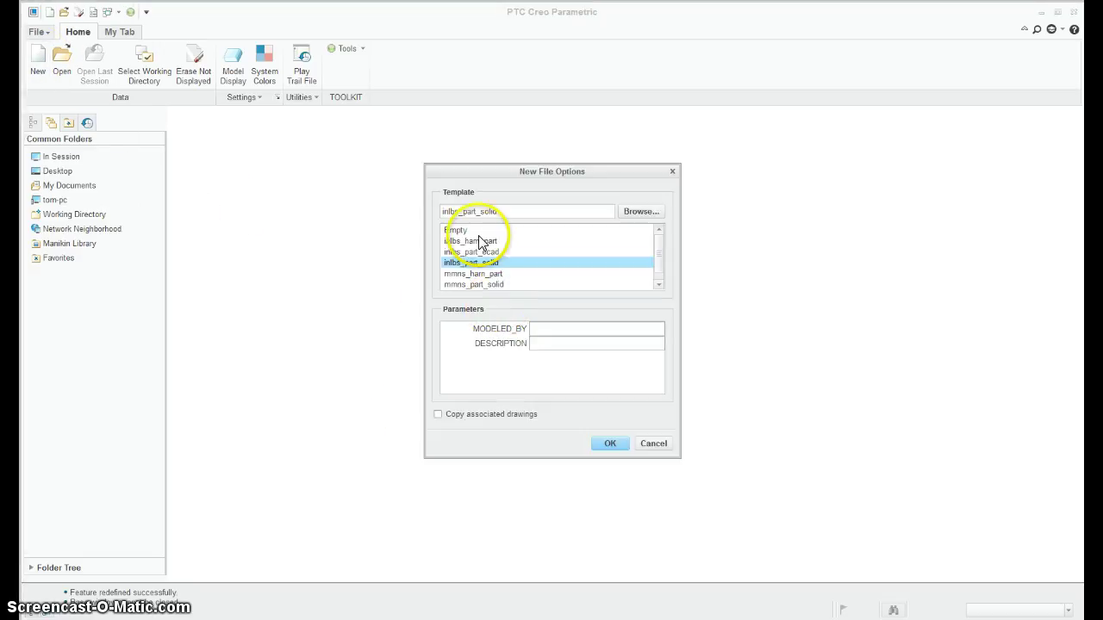
left_click(465, 230)
left_click(608, 443)
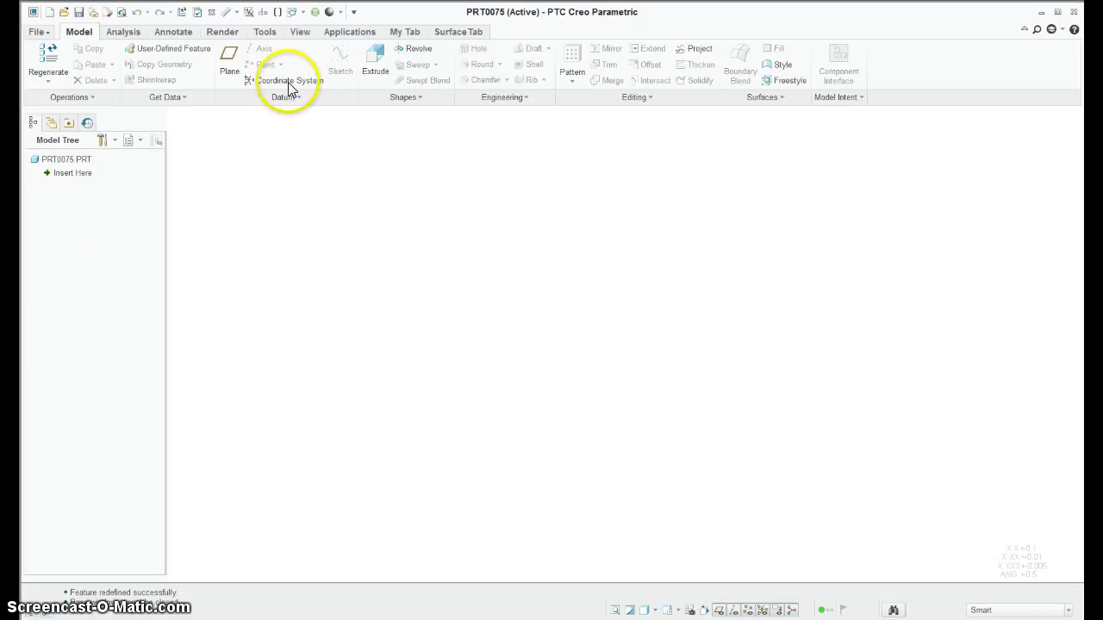
Step: Add a default coordinate system and the three default datum planes to the empty part
left_click(284, 79)
left_click(229, 67)
left_click(255, 198)
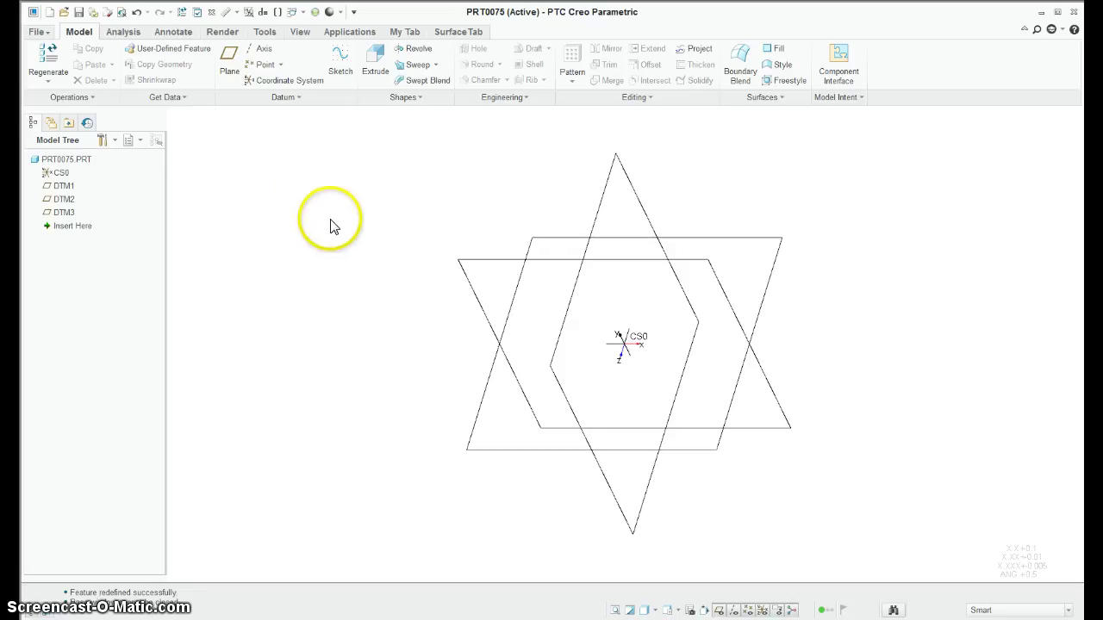
Step: Sketch a two-point spline on DTM3 from the horizontal reference to the vertical reference, about 306 wide and 156 high
left_click(469, 268)
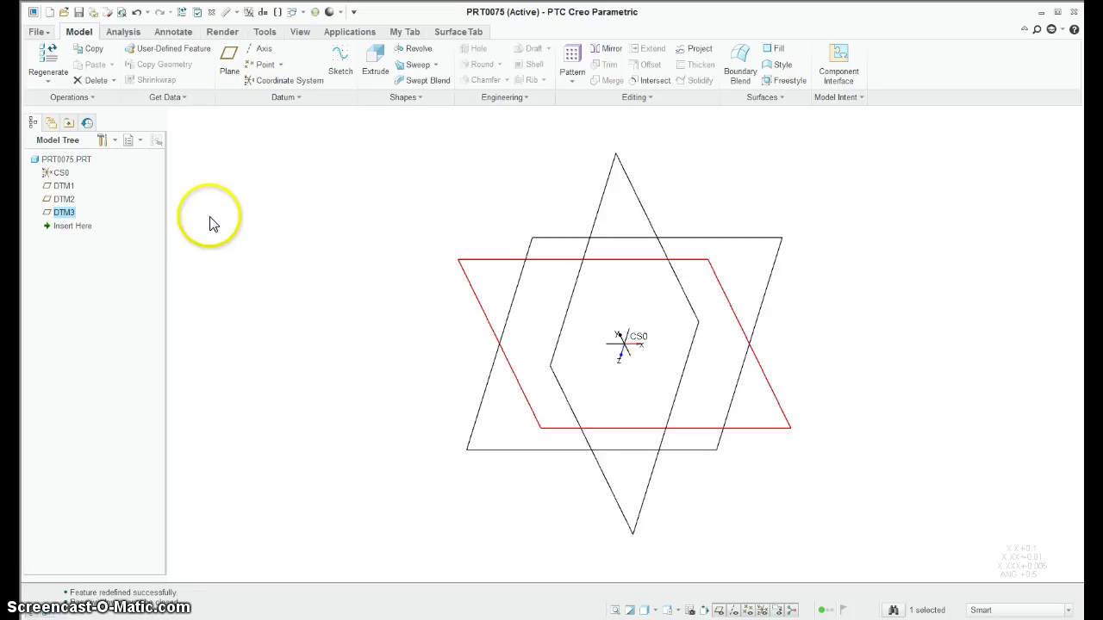
left_click(340, 65)
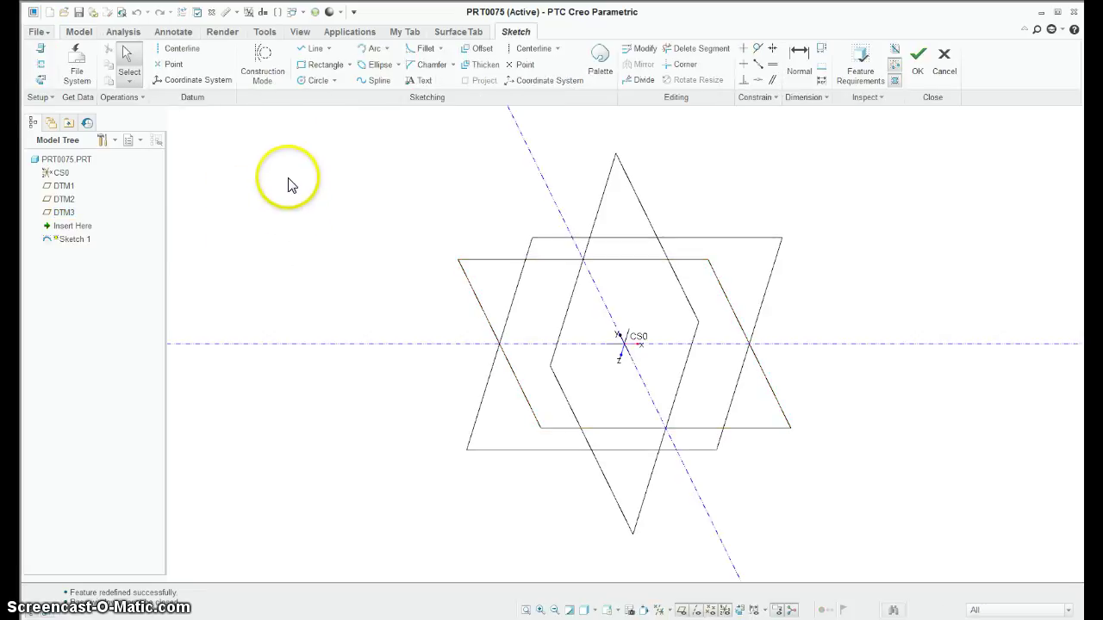
left_click(377, 80)
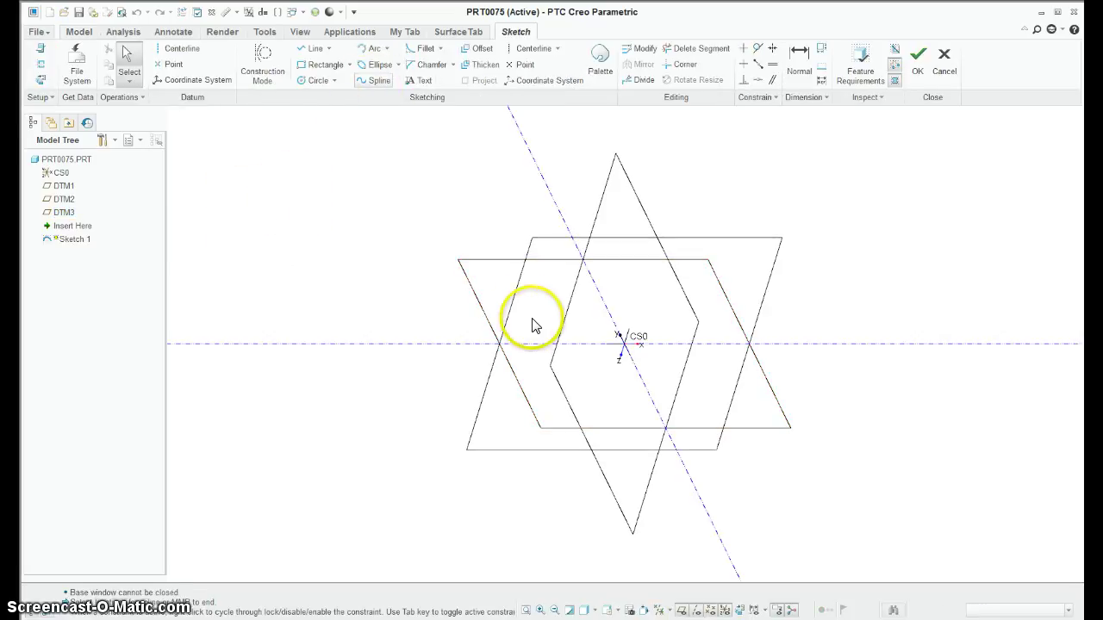
left_click(477, 345)
left_click(599, 293)
middle_click(594, 297)
scroll(768, 290, "up", 2)
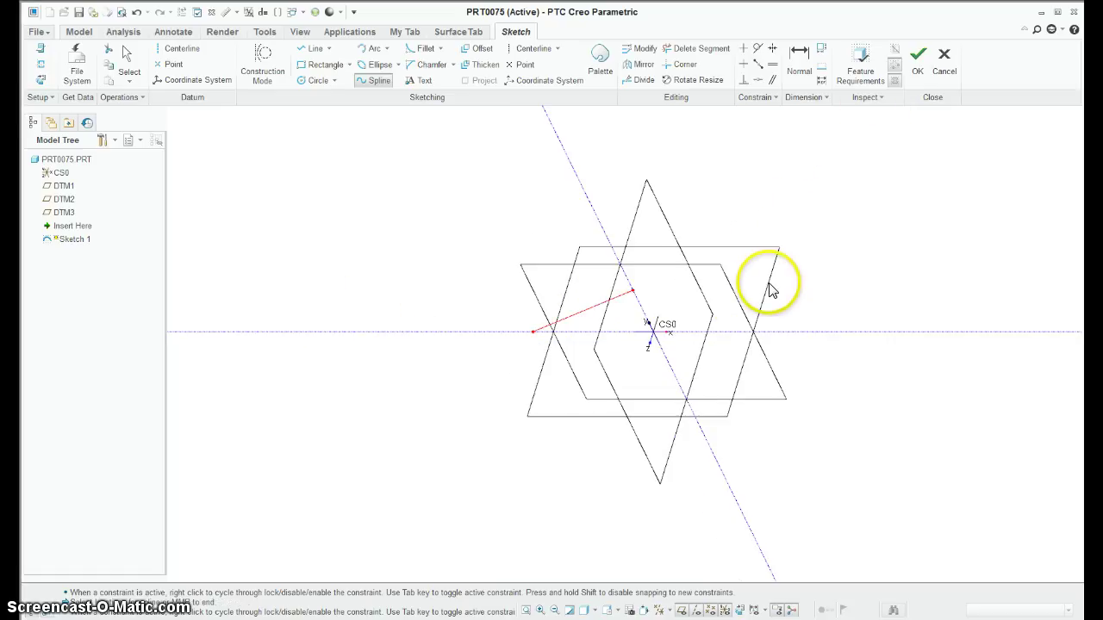
scroll(703, 286, "down", 1)
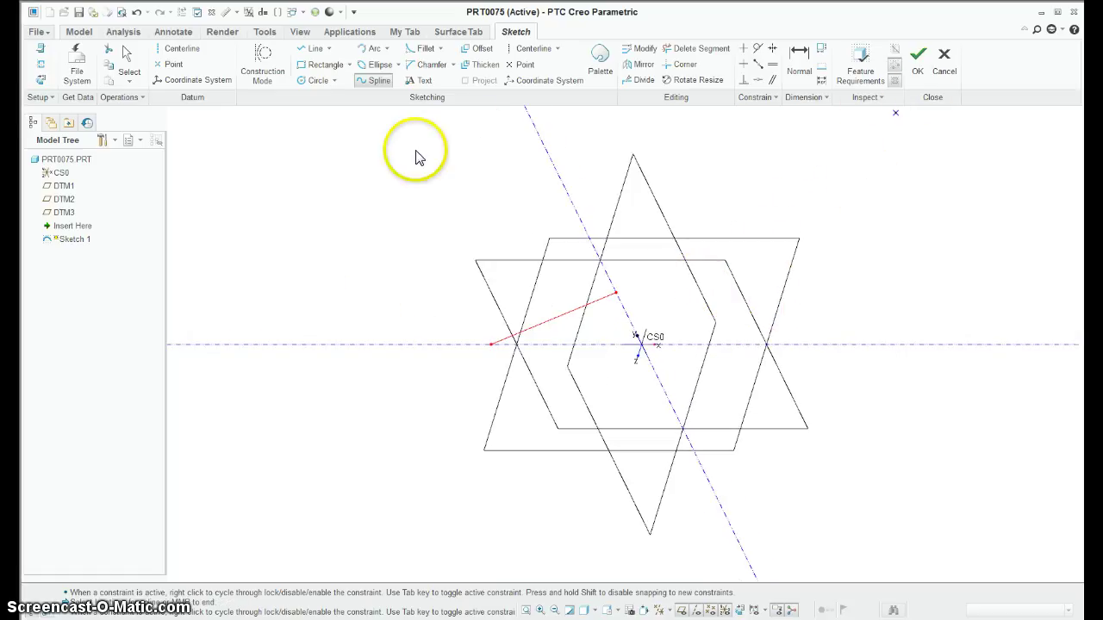
left_click(126, 57)
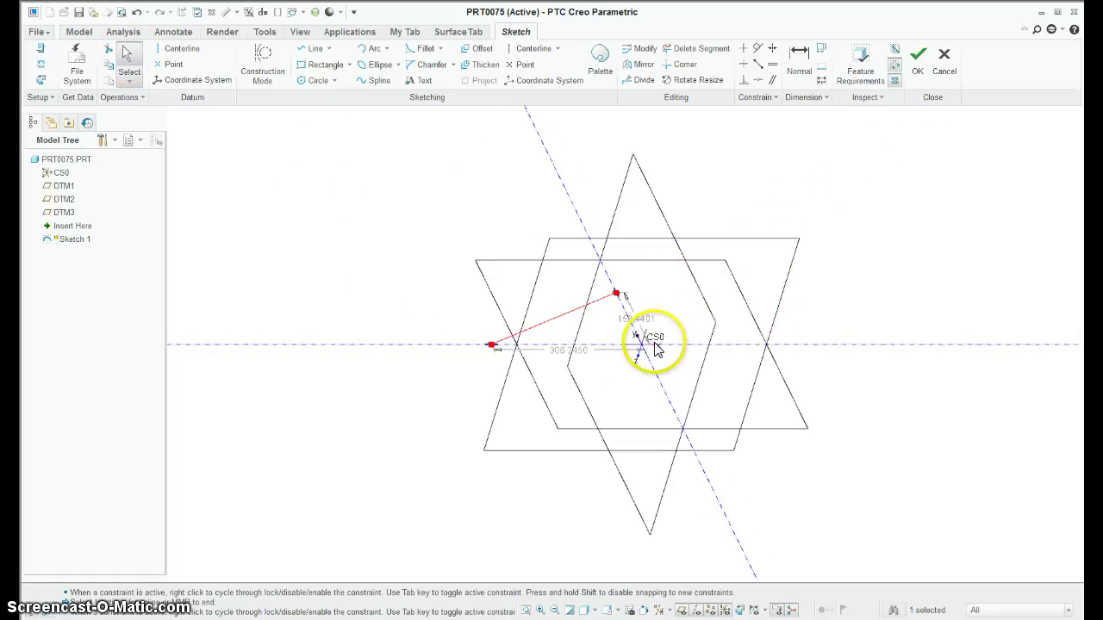
Step: Orient the sketch parallel to the screen and dimension the spline's upper end at 90 degrees to the vertical reference
key("ctrl+d")
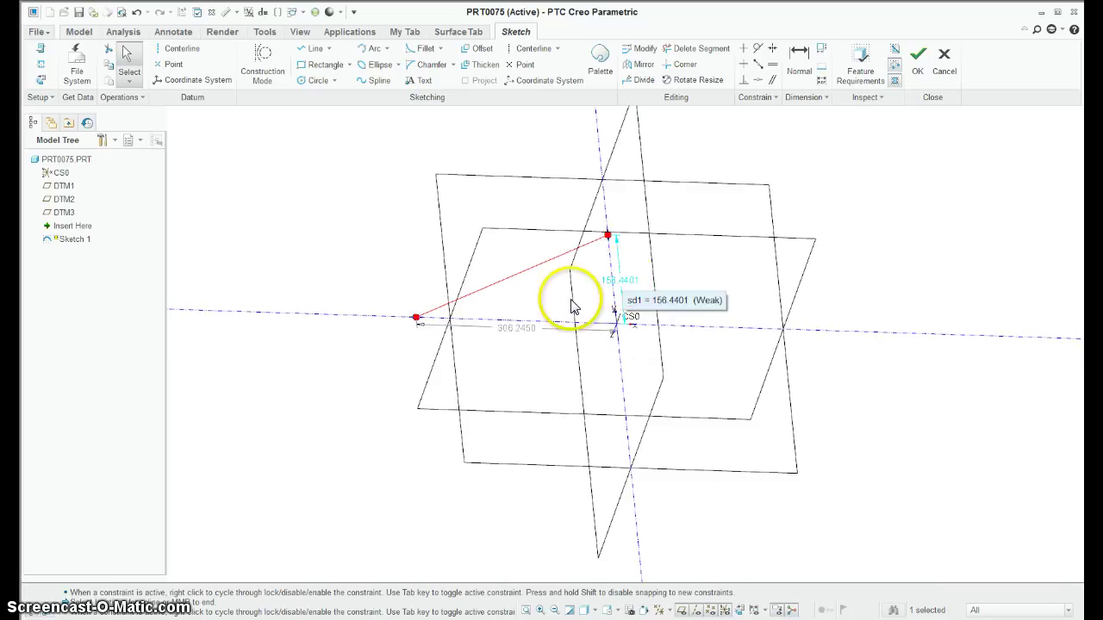
left_click(40, 78)
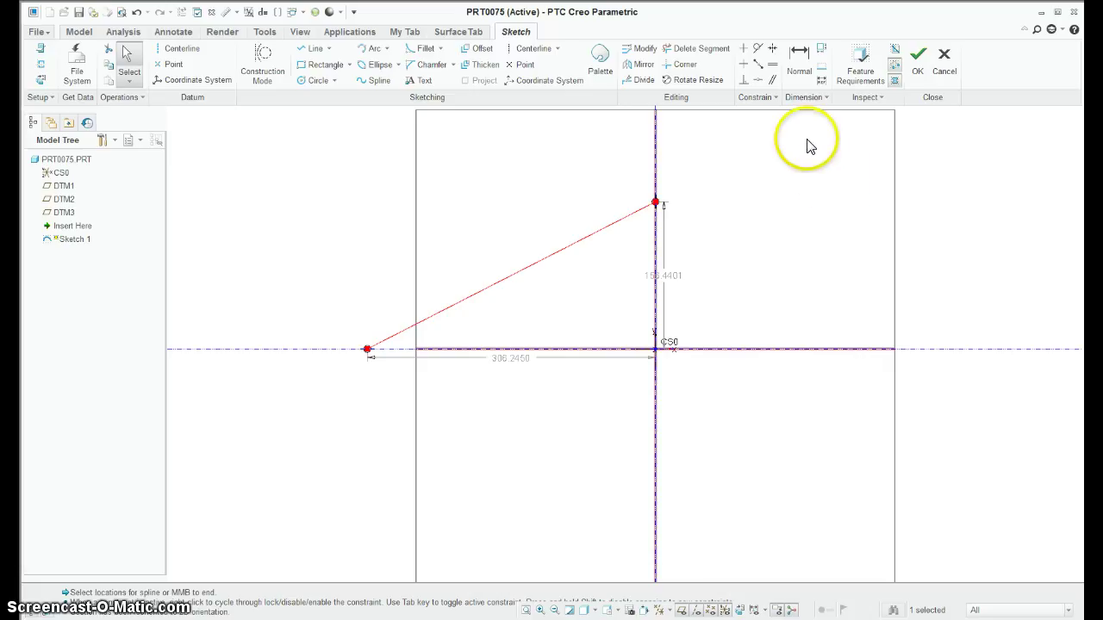
left_click(799, 58)
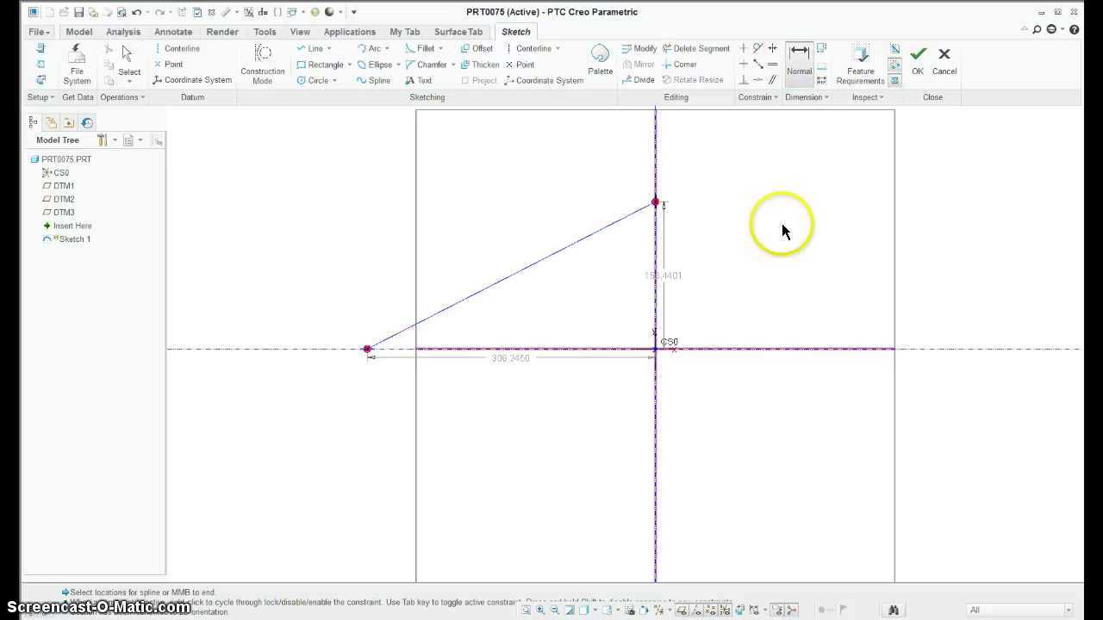
left_click(610, 231)
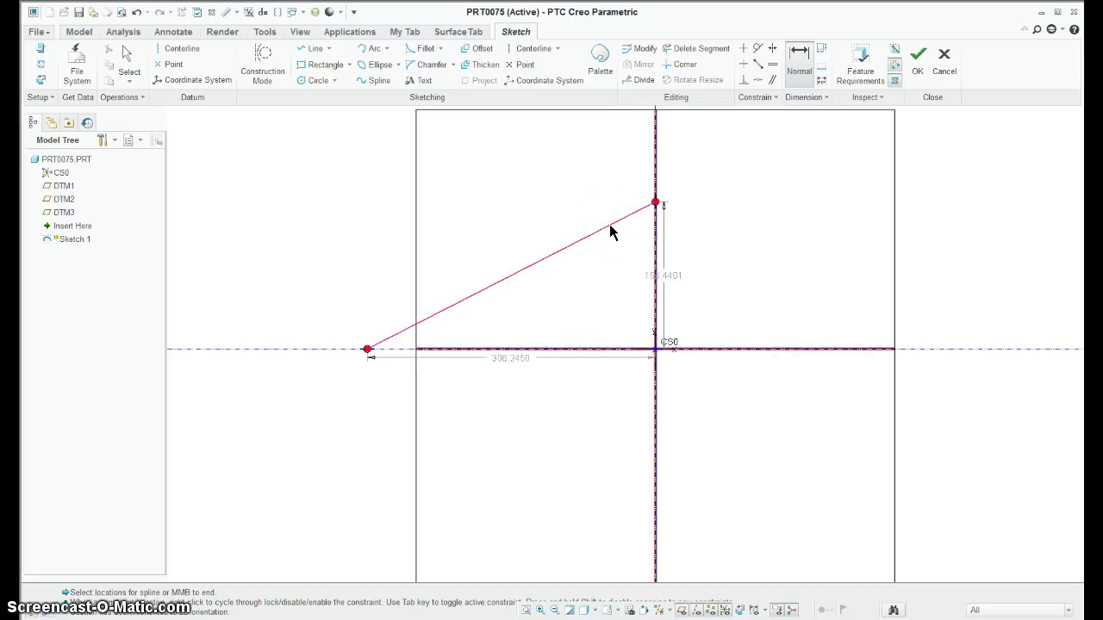
left_click(646, 210)
left_click(656, 203)
left_click(657, 257)
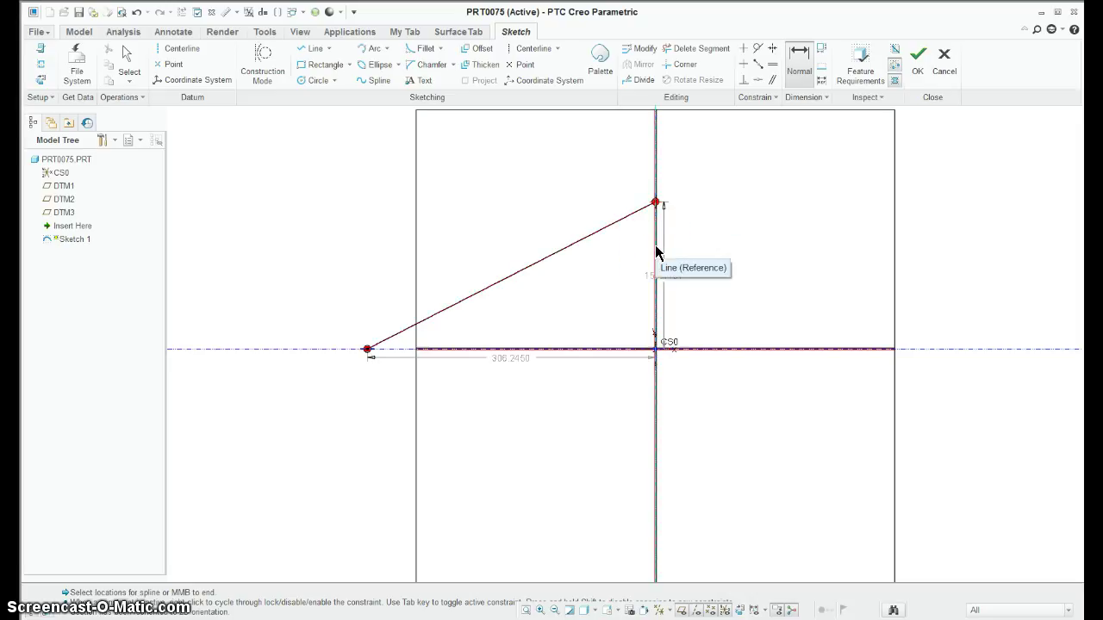
left_click(655, 246)
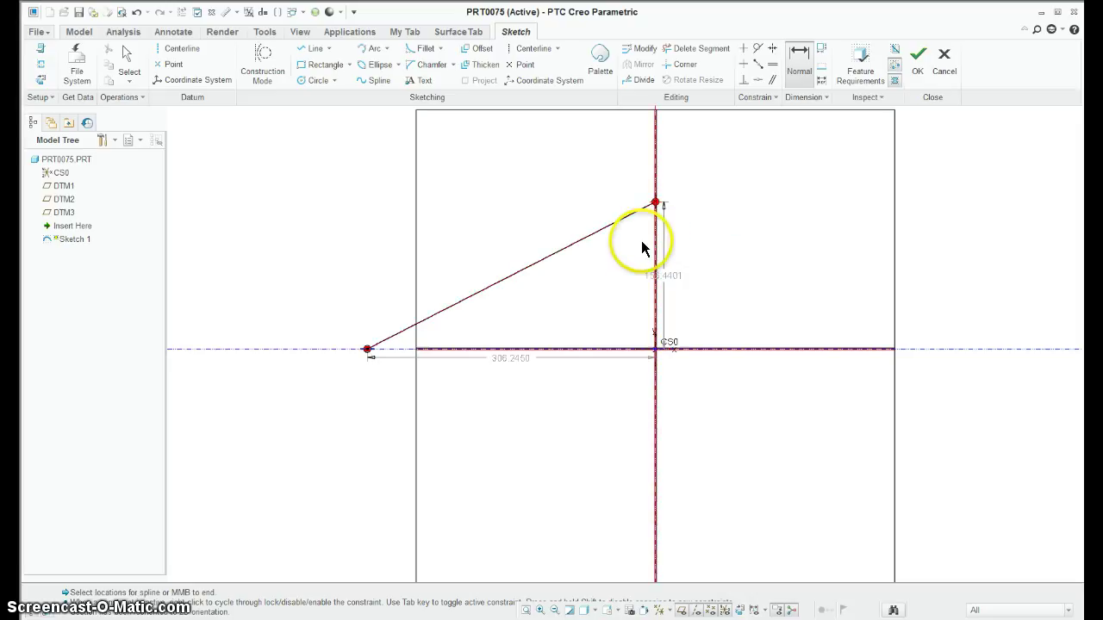
scroll(642, 242, "up", 1)
middle_click(641, 241)
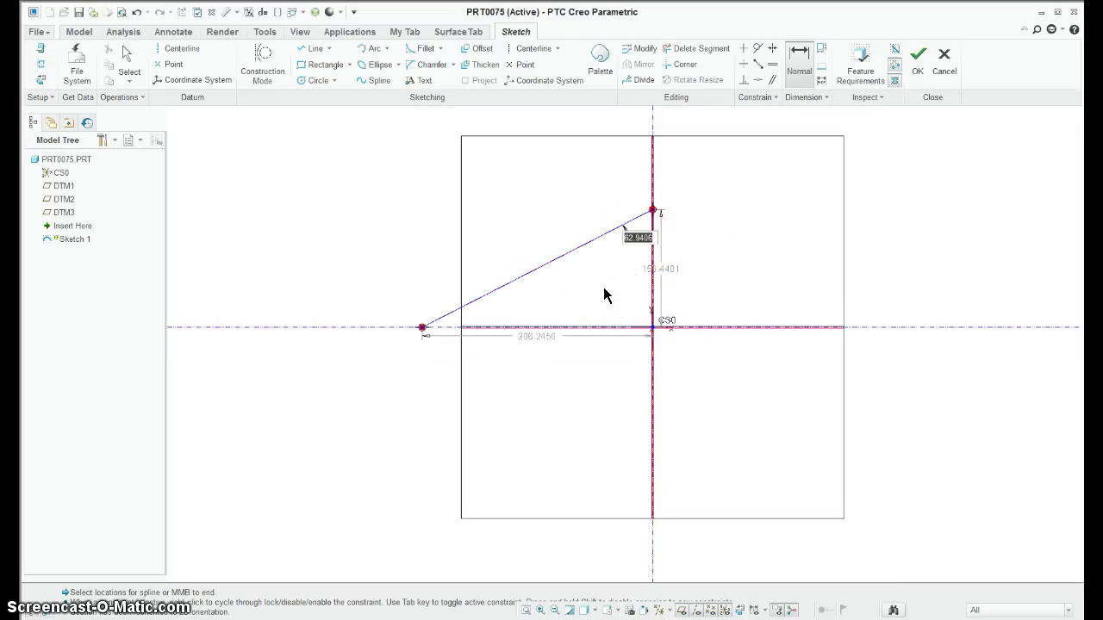
key("Return")
Step: Dimension the spline's lower end tangent angle to the horizontal reference and set it to 60 degrees
left_click(443, 288)
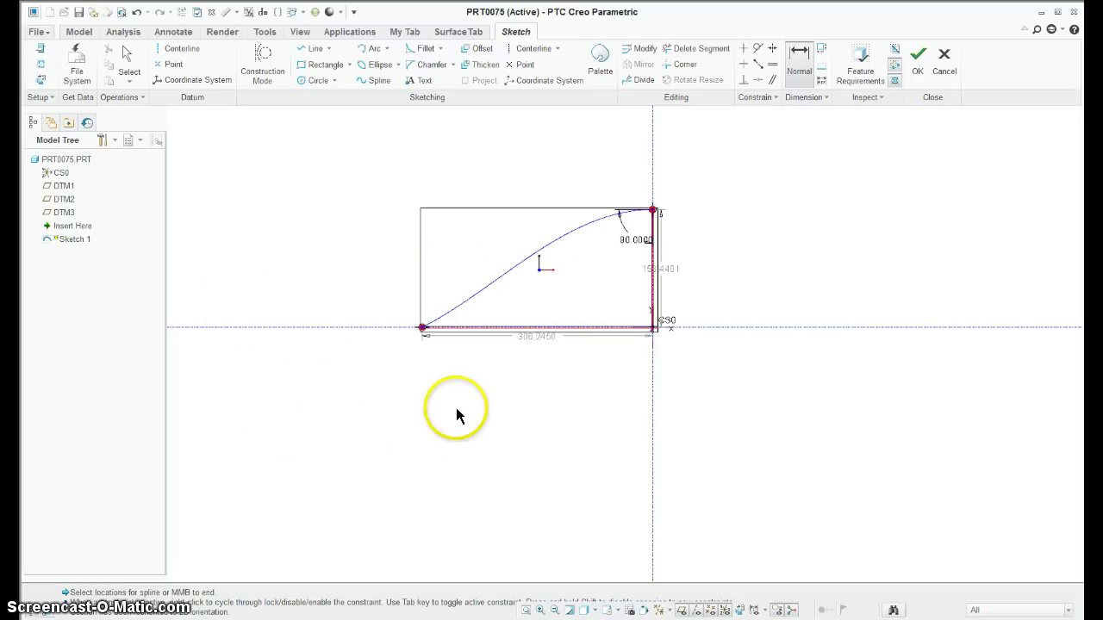
scroll(456, 350, "up", 1)
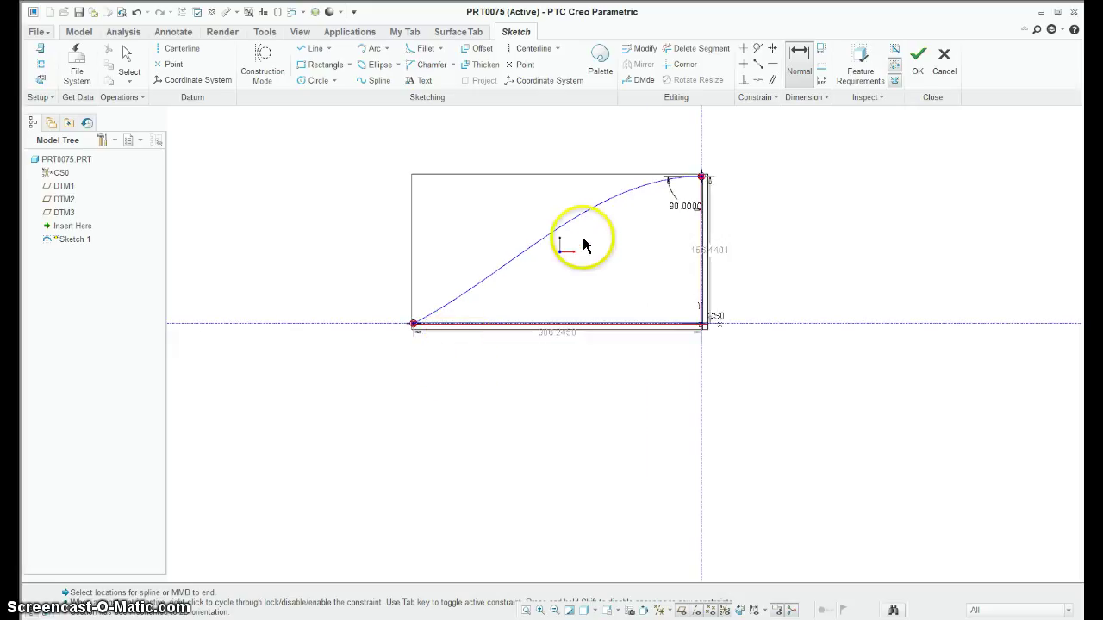
left_click(449, 323)
middle_click(462, 312)
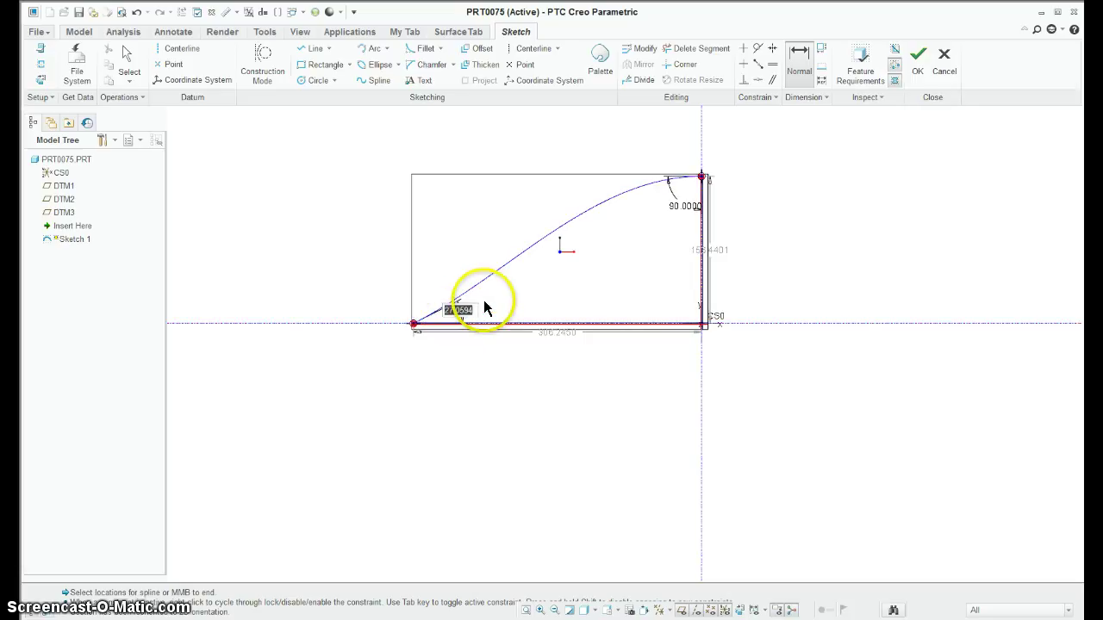
key("Return")
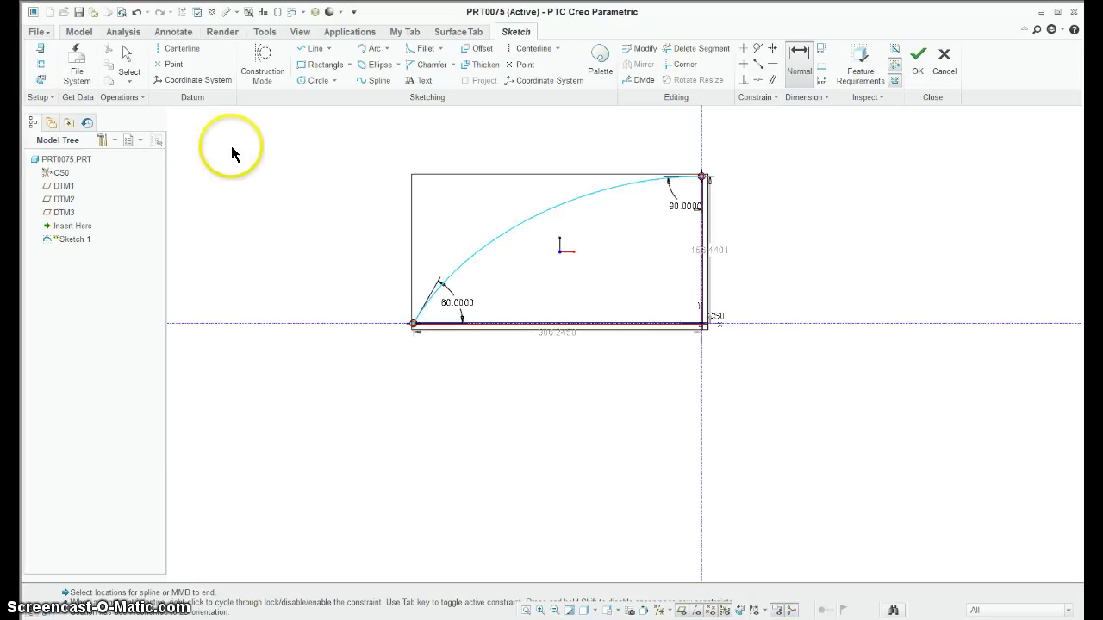
Step: Examine the spline's curvature plot at a scale of about 272 and a density of about 1.48
left_click(126, 59)
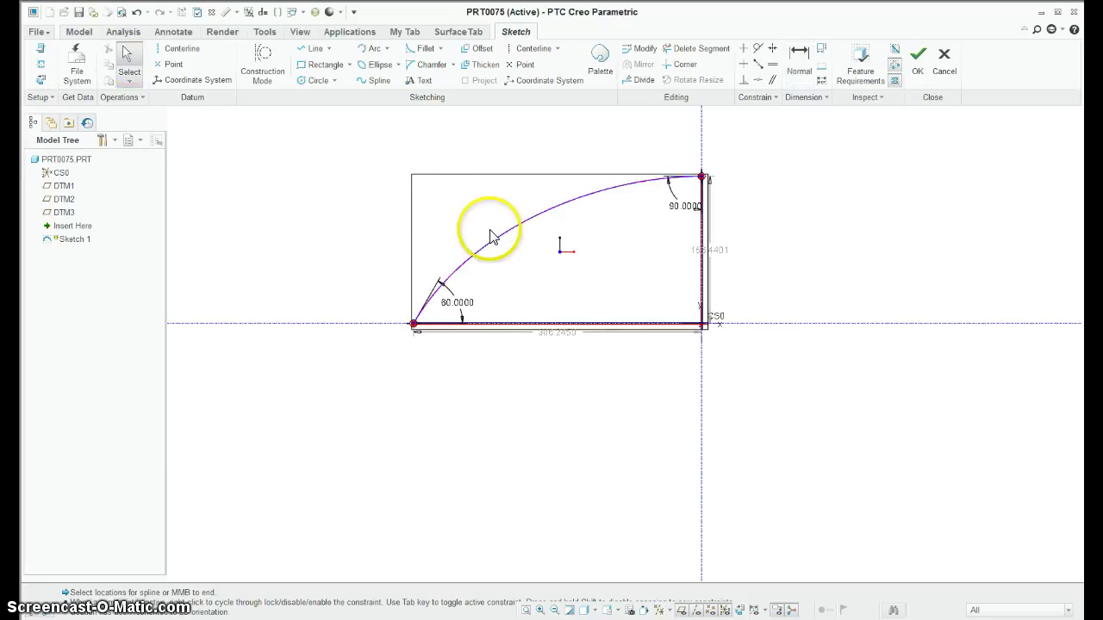
double_click(513, 242)
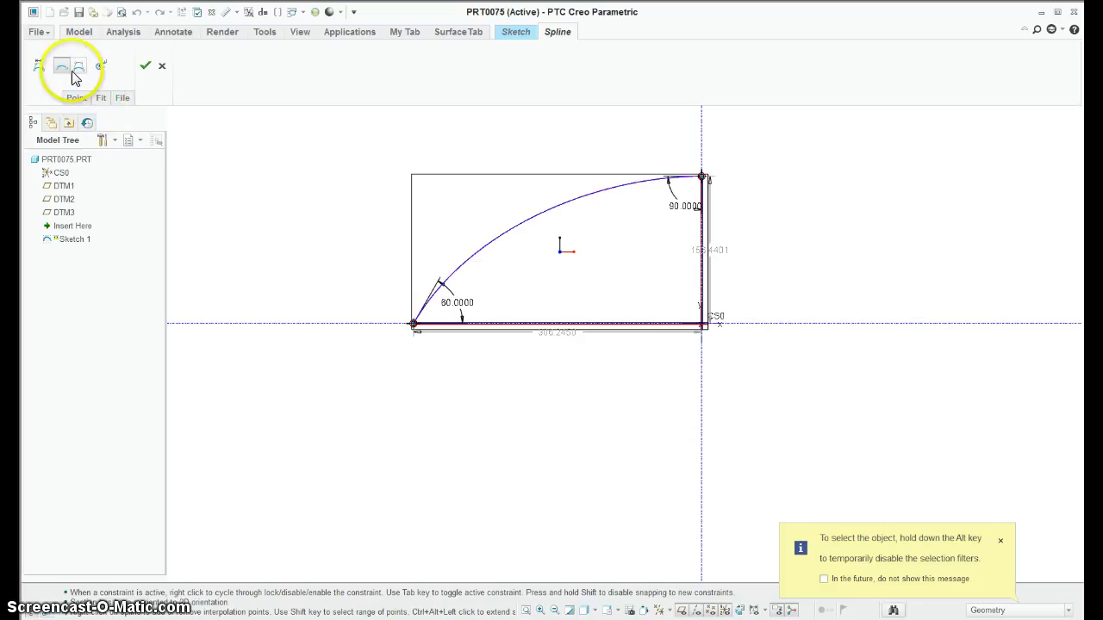
left_click(101, 66)
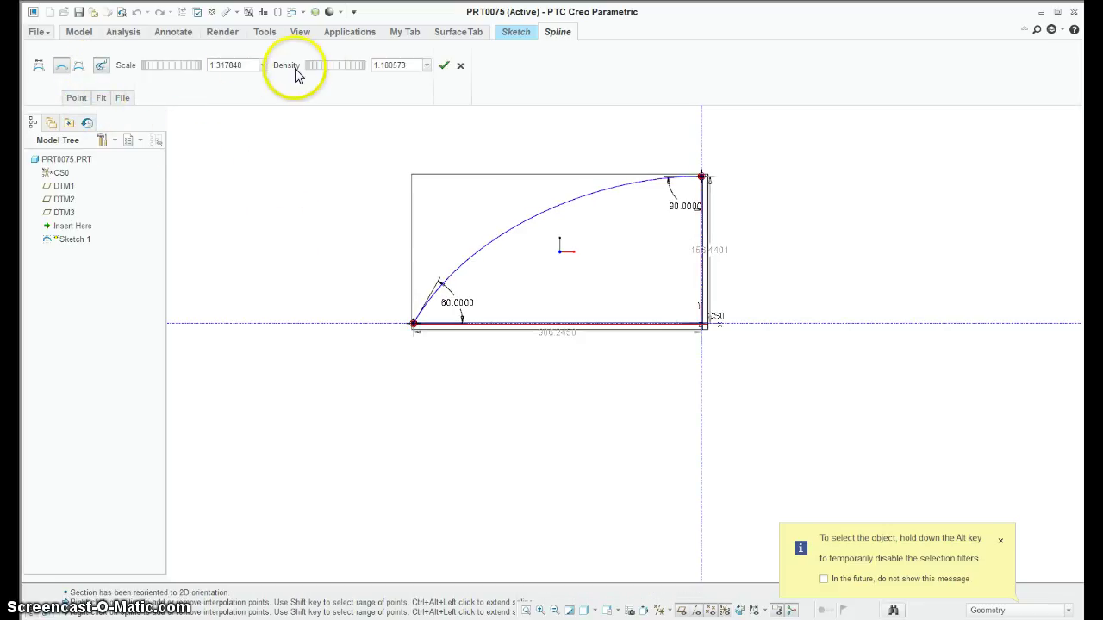
left_click_drag(318, 66, 347, 66)
left_click_drag(159, 66, 1017, 167)
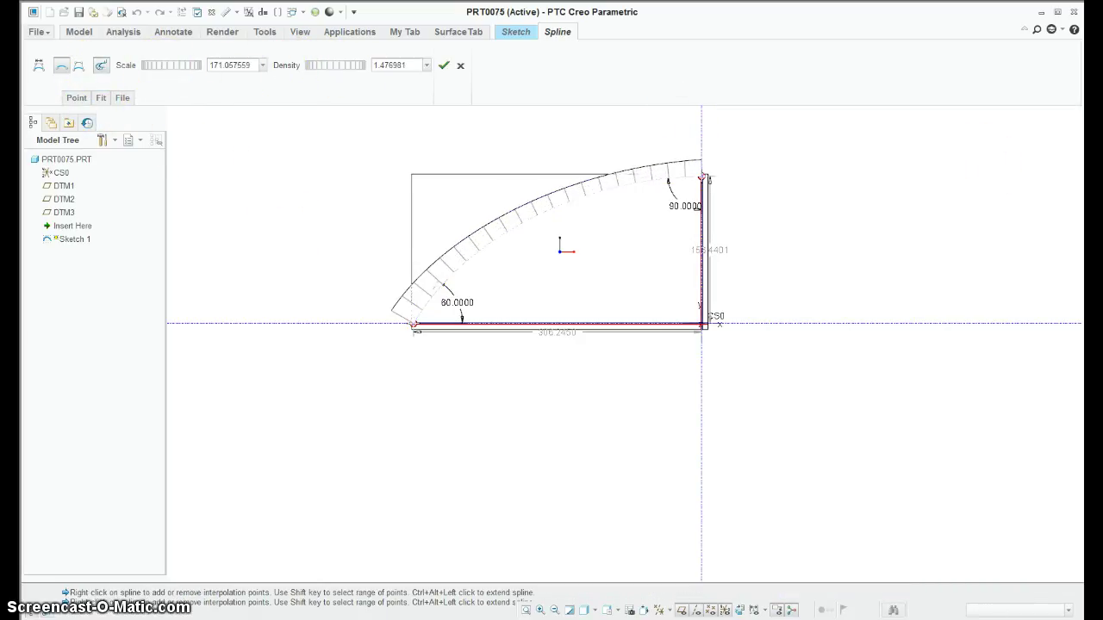
left_click_drag(152, 66, 239, 66)
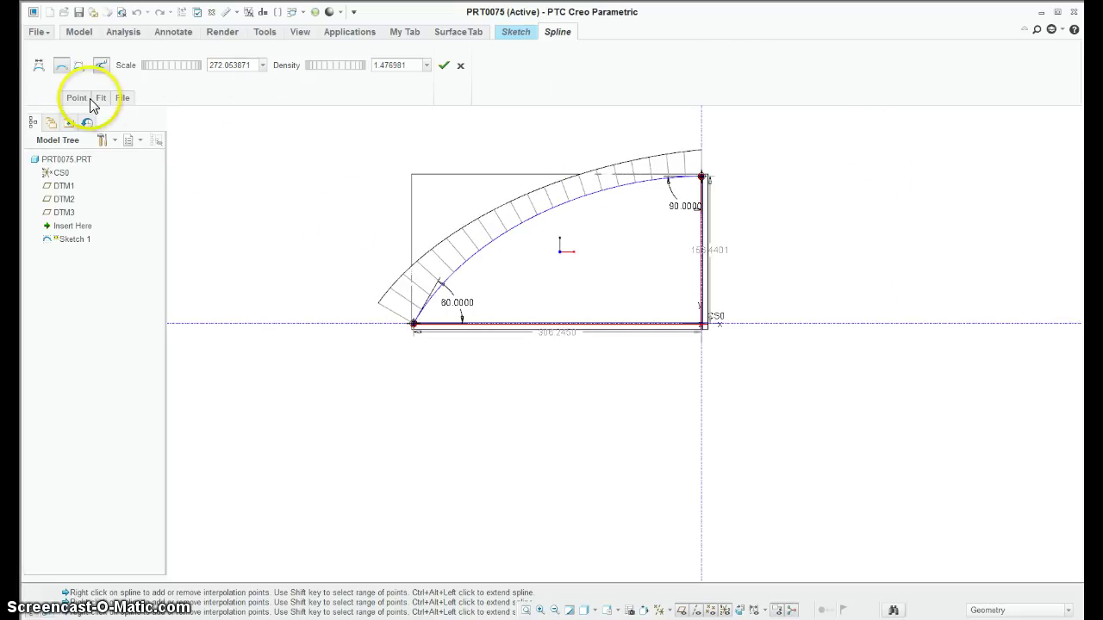
left_click(444, 67)
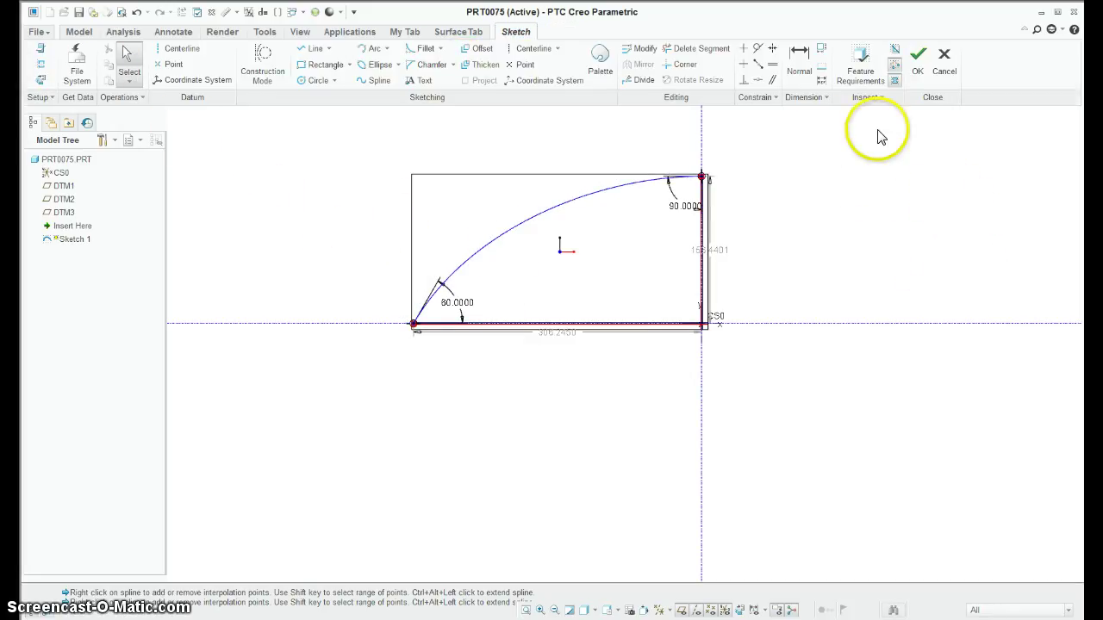
Step: Dimension the radius of curvature at both spline endpoints and finish the sketch
left_click(799, 56)
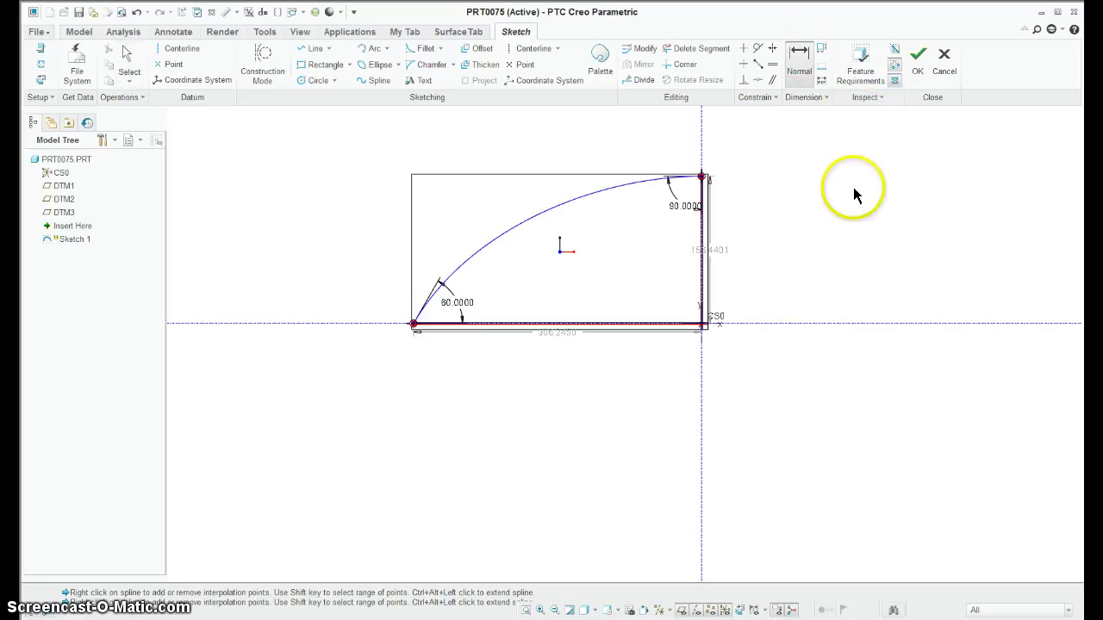
left_click(703, 177)
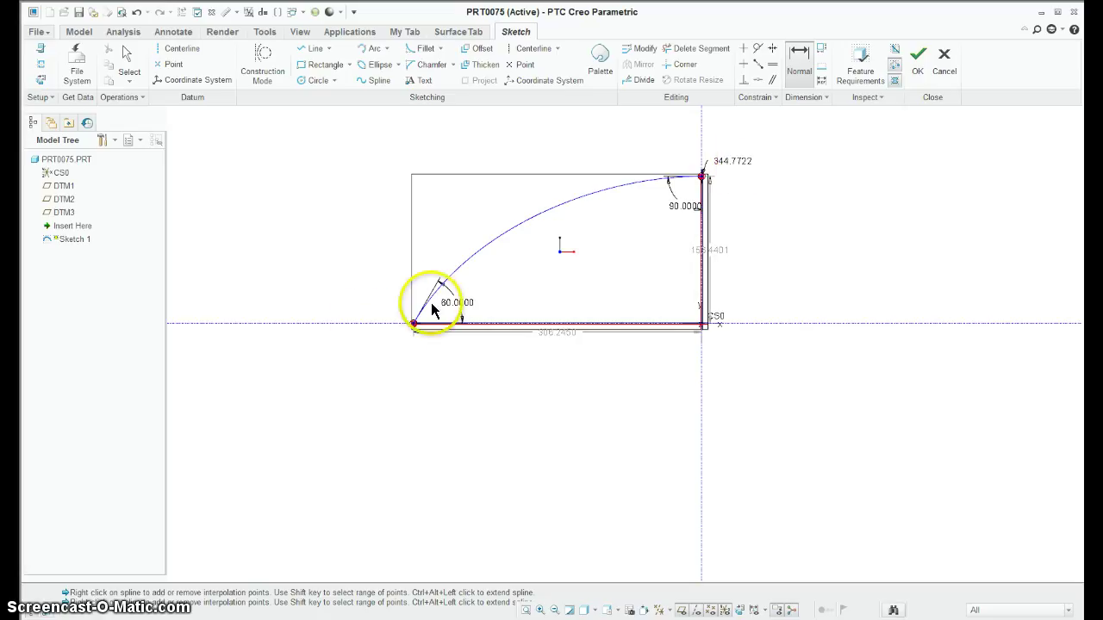
left_click(414, 325)
middle_click(372, 311)
middle_click(257, 359)
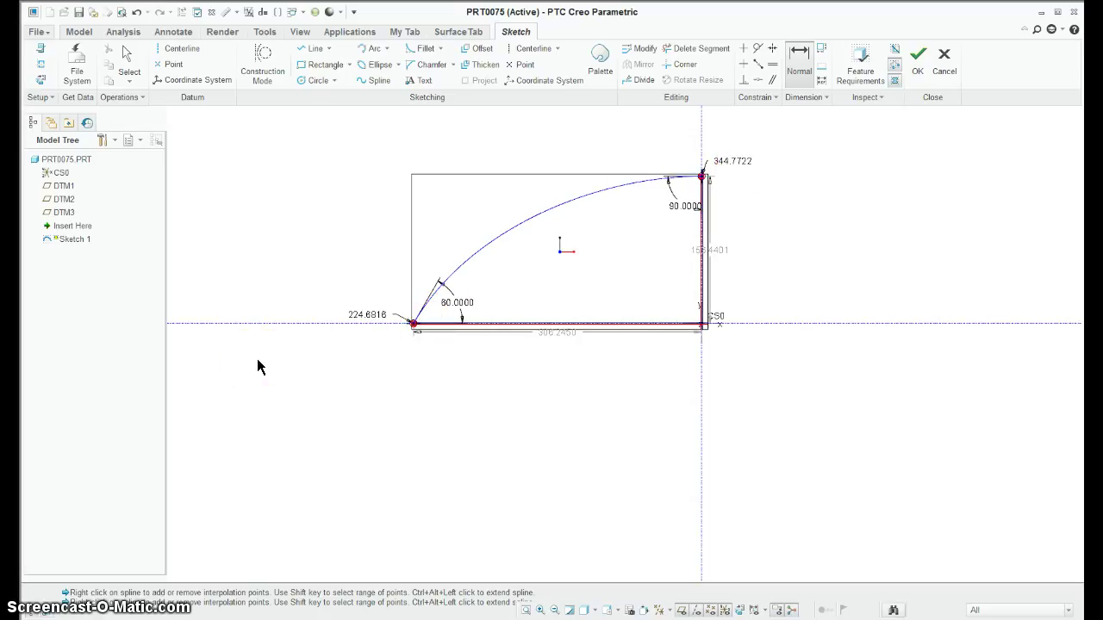
left_click(919, 59)
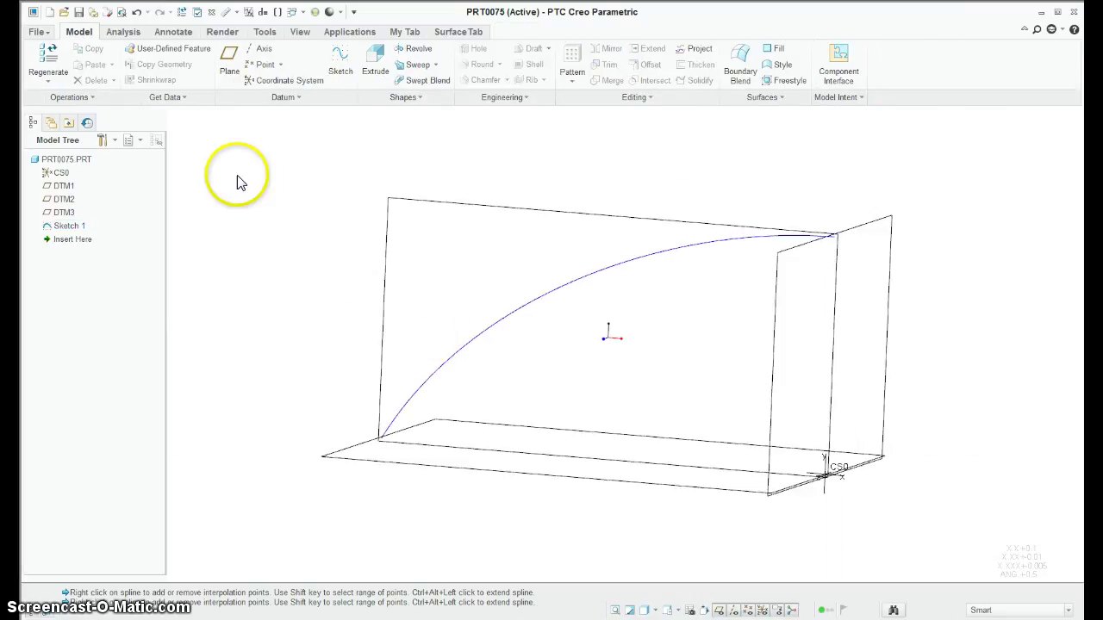
Step: Create a saved curvature analysis of the Sketch 1 spline at a quality of 90
left_click(119, 32)
left_click(533, 81)
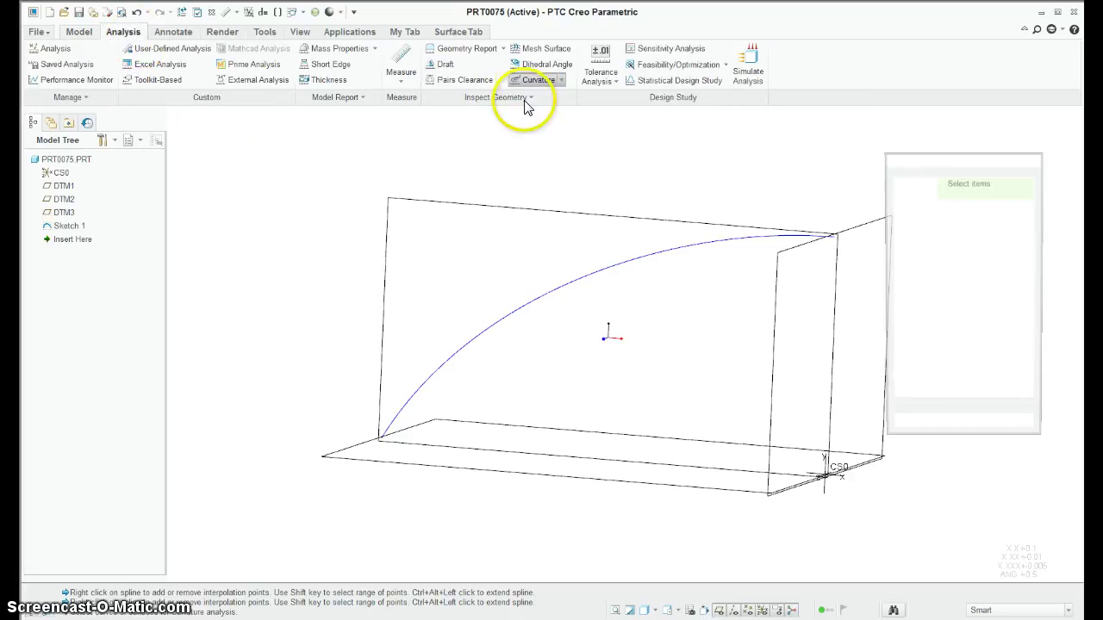
left_click(568, 286)
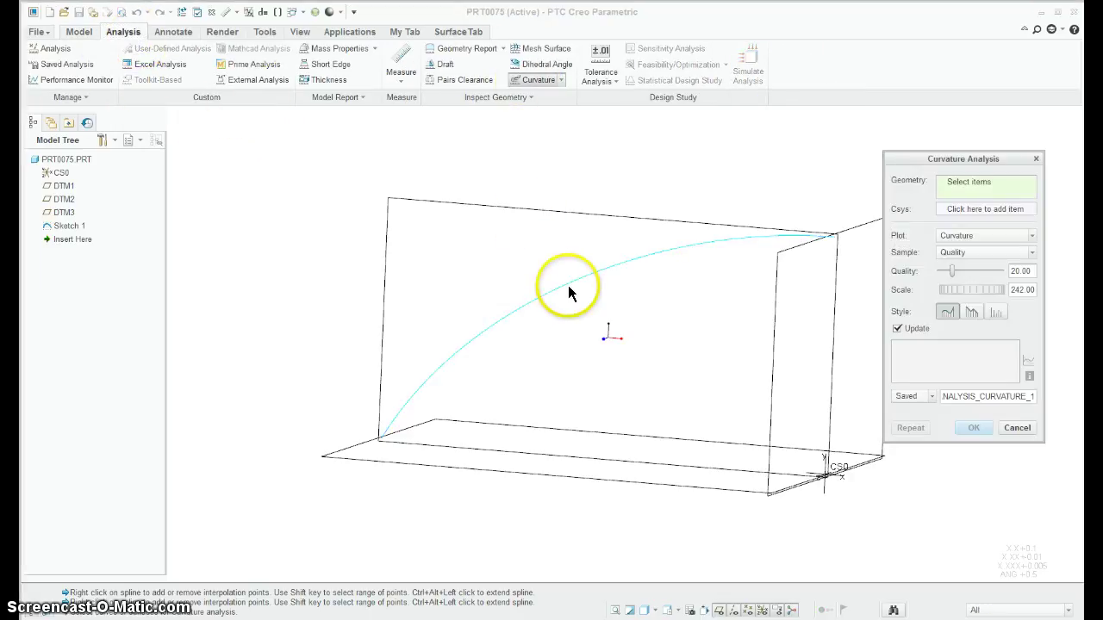
left_click(933, 397)
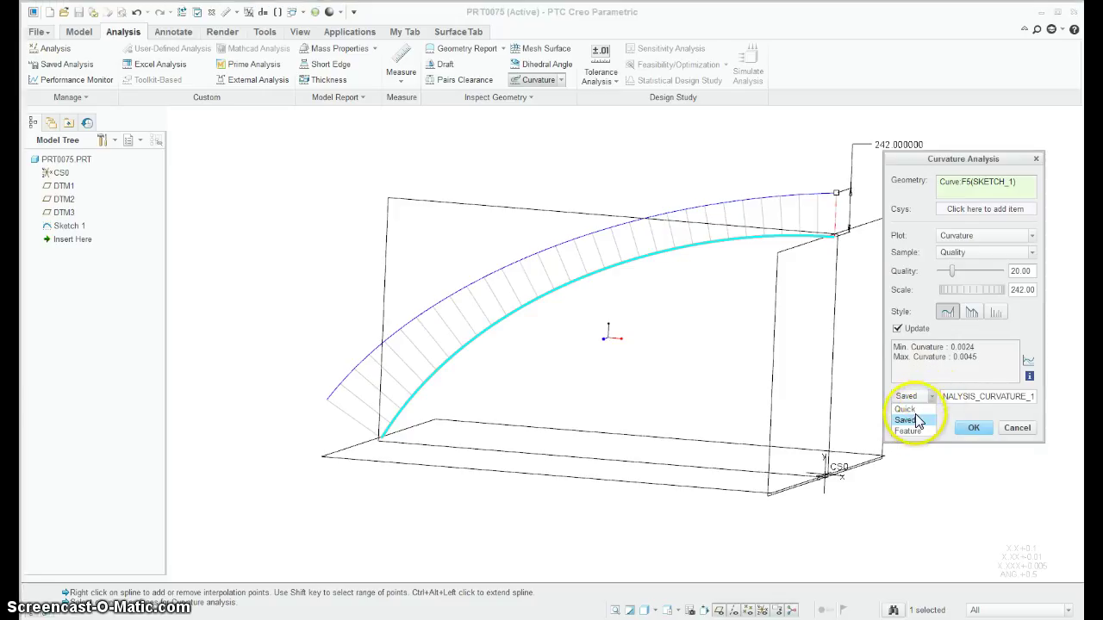
left_click(911, 430)
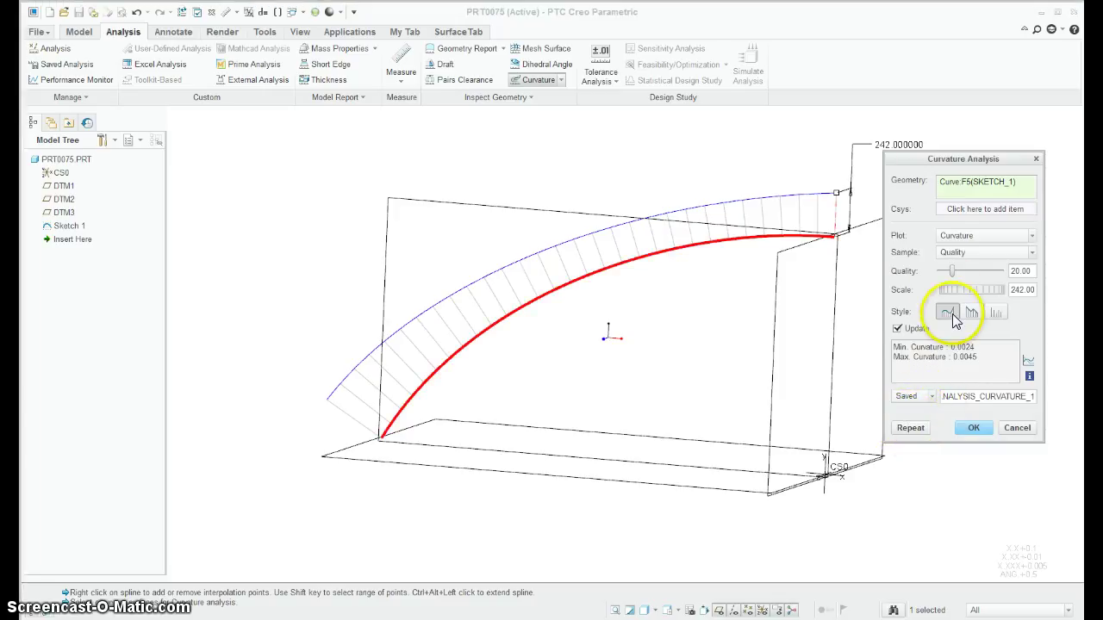
left_click_drag(953, 271, 997, 268)
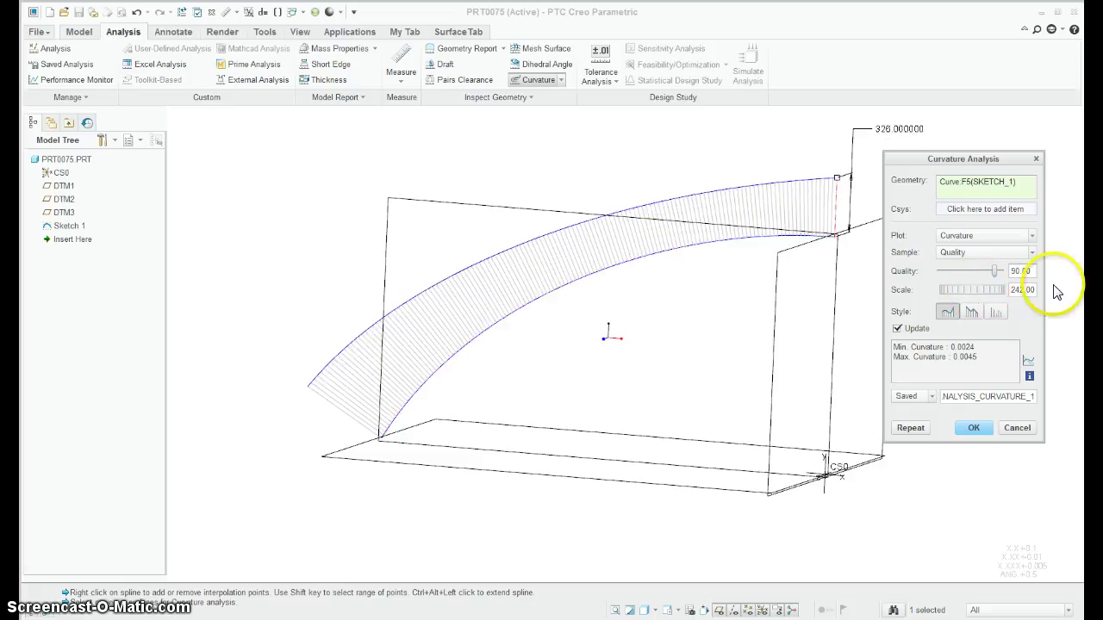
left_click(974, 429)
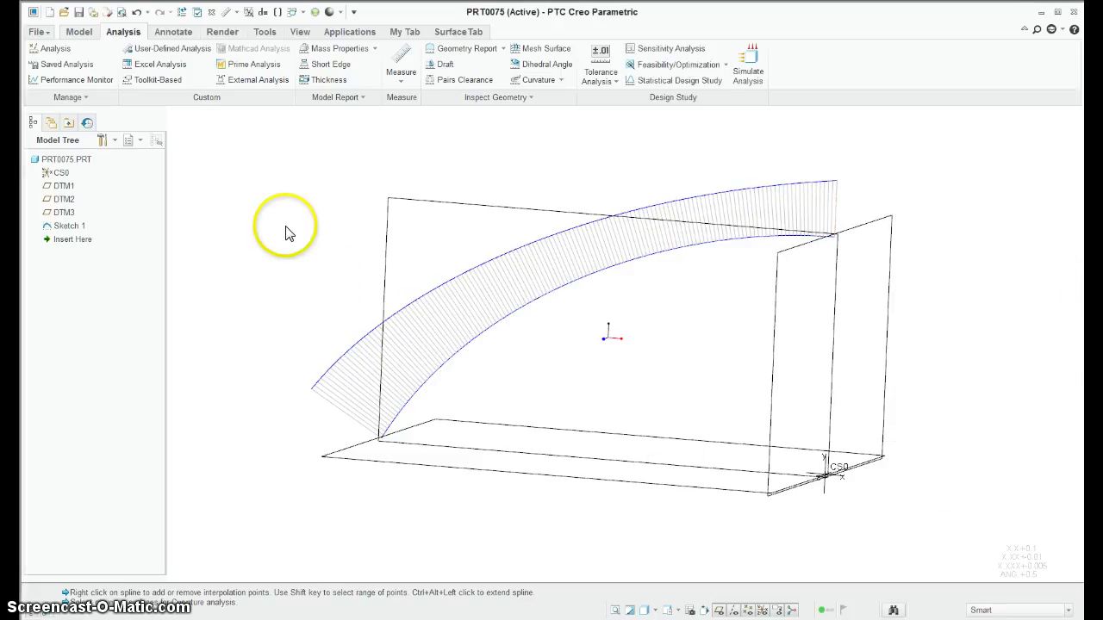
Step: Edit Sketch 1's dimensions and move the spline's lower endpoint inward along the horizontal reference to a span of about 254.66
middle_click_drag(272, 219, 273, 221)
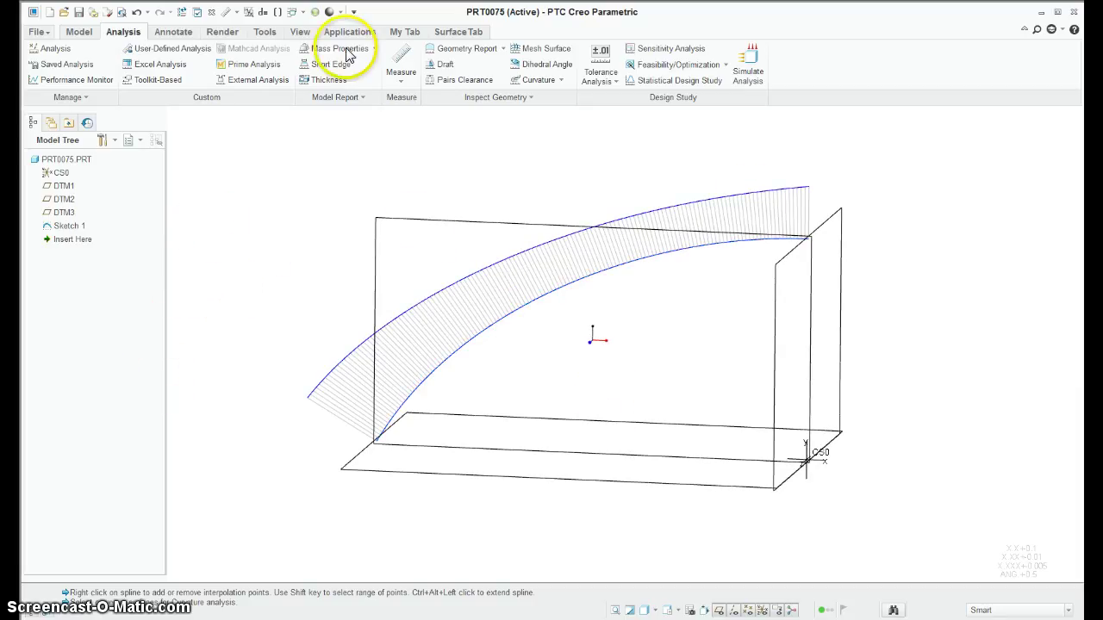
right_click(67, 229)
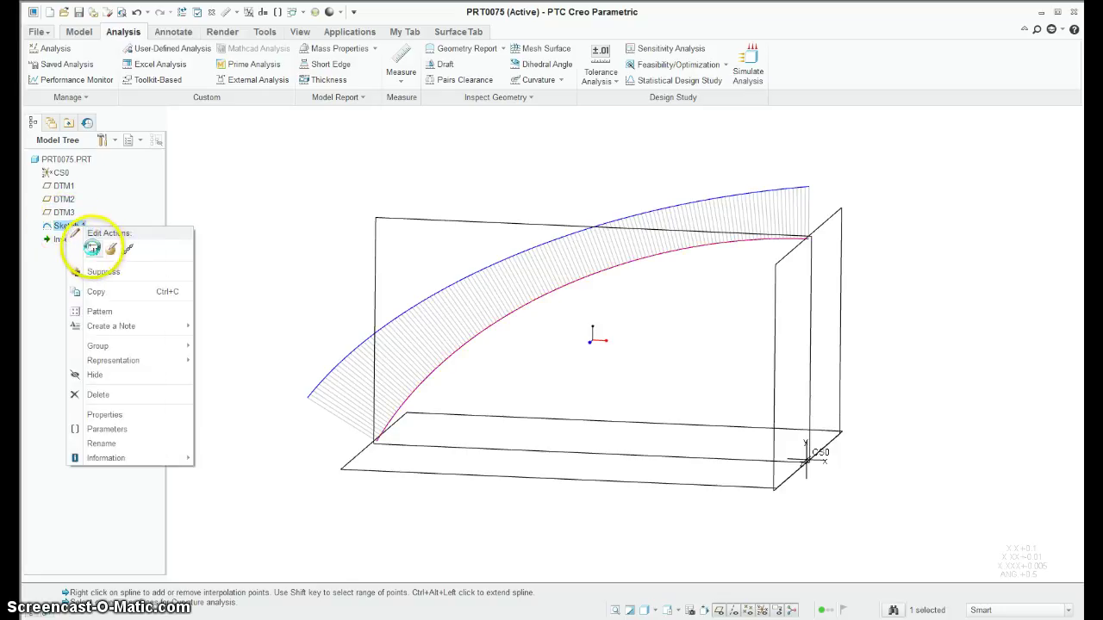
left_click(95, 253)
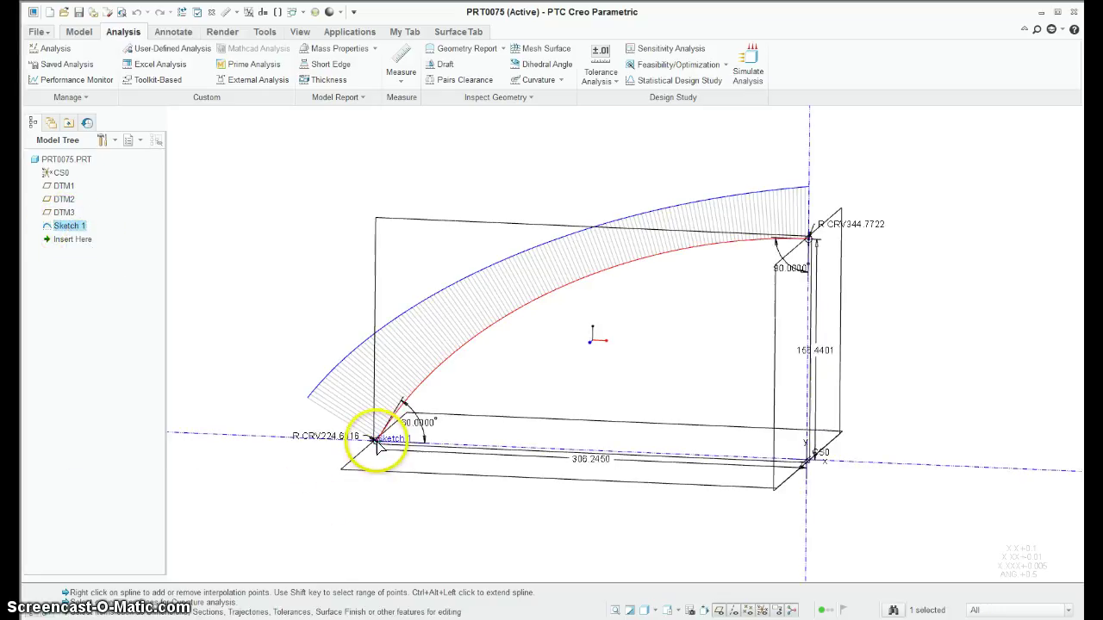
mouse_move(392, 449)
left_mouse_down()
mouse_move(477, 451)
mouse_move(319, 439)
mouse_move(448, 468)
mouse_move(440, 464)
left_mouse_up()
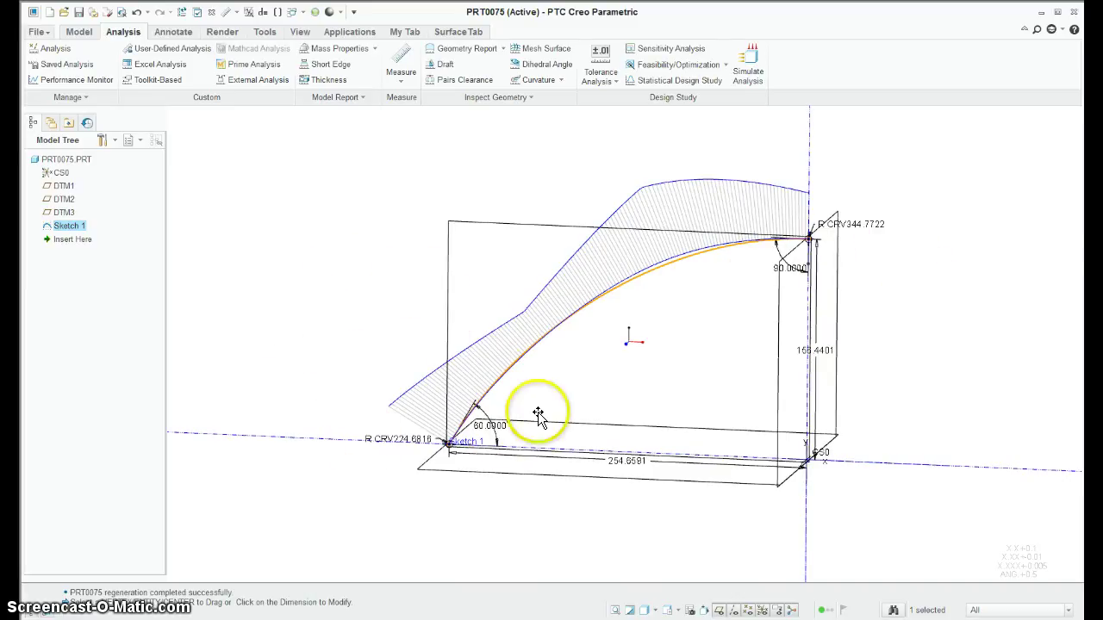
Step: Set the tangent angle at the spline's lower end to 75 degrees and finish editing the dimensions
double_click(496, 425)
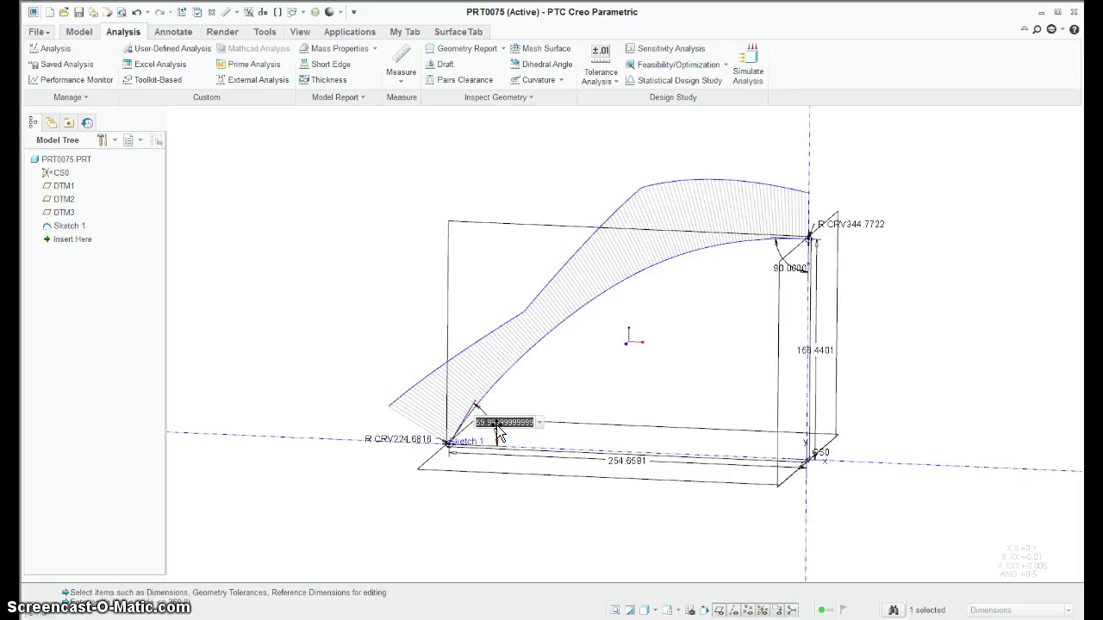
type("75")
key("Return")
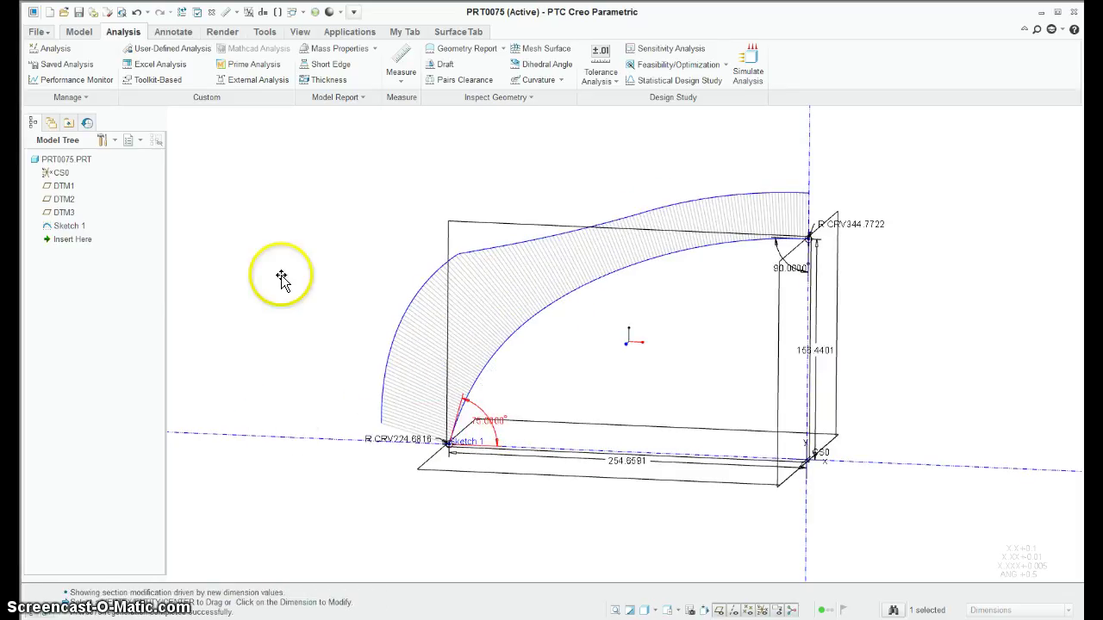
middle_click_drag(955, 330, 237, 242)
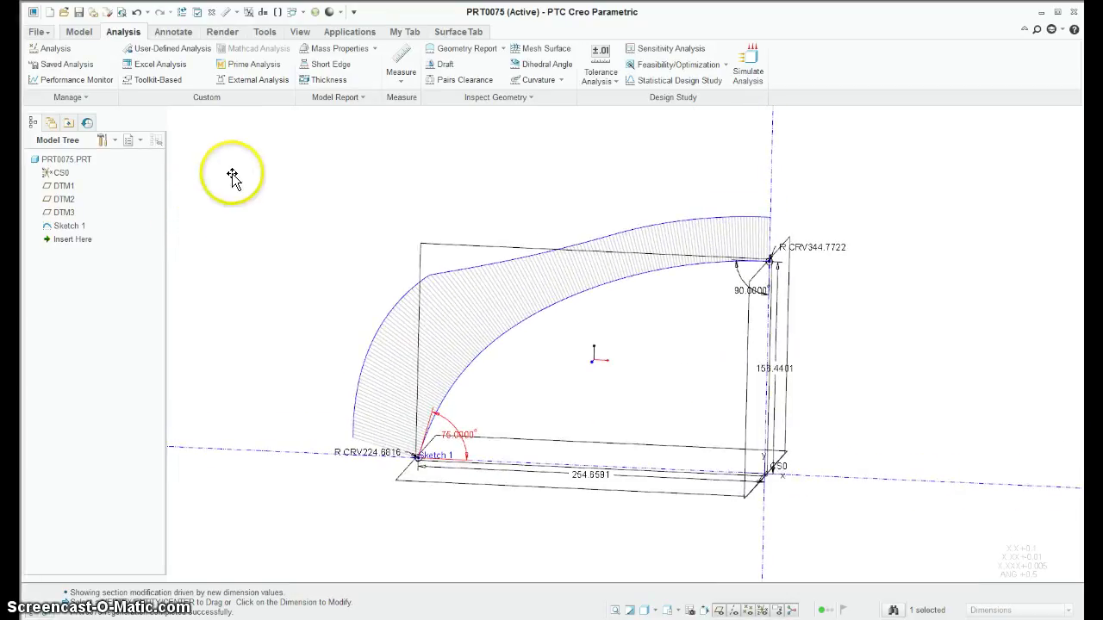
Step: Start a new sketch on the spline's datum plane and add the Sketch 1 curve as a reference
left_click(82, 30)
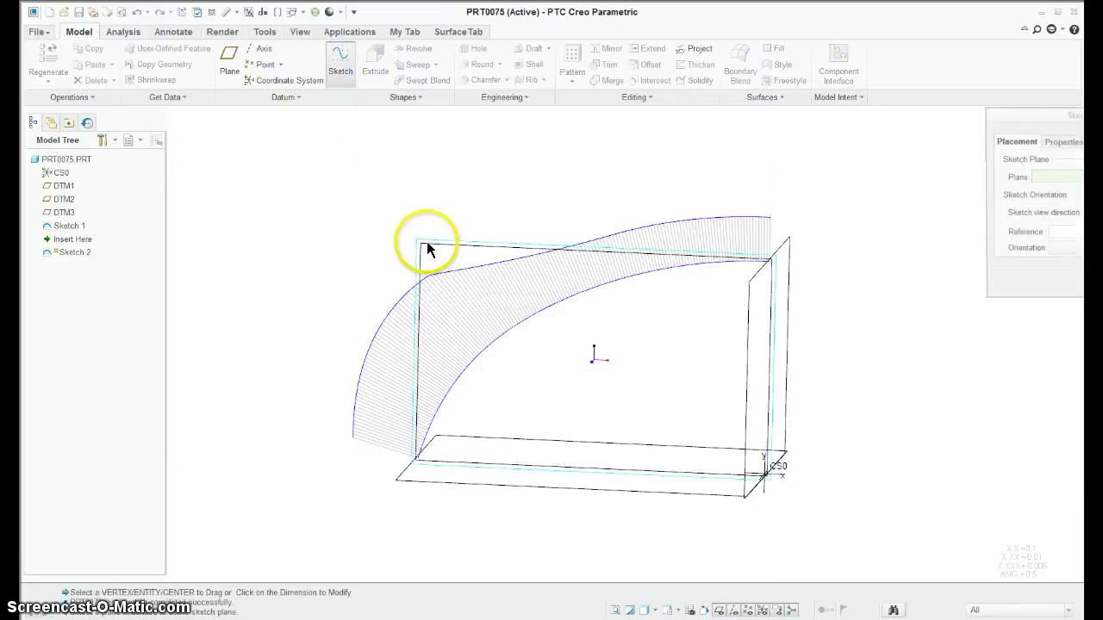
left_click(1080, 284)
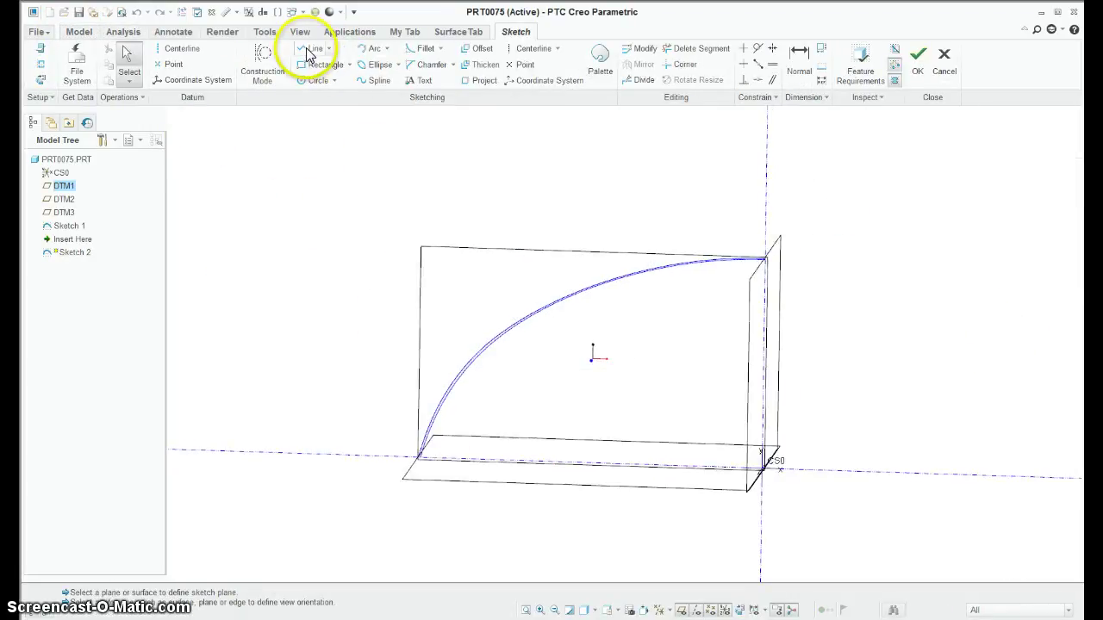
left_click(37, 62)
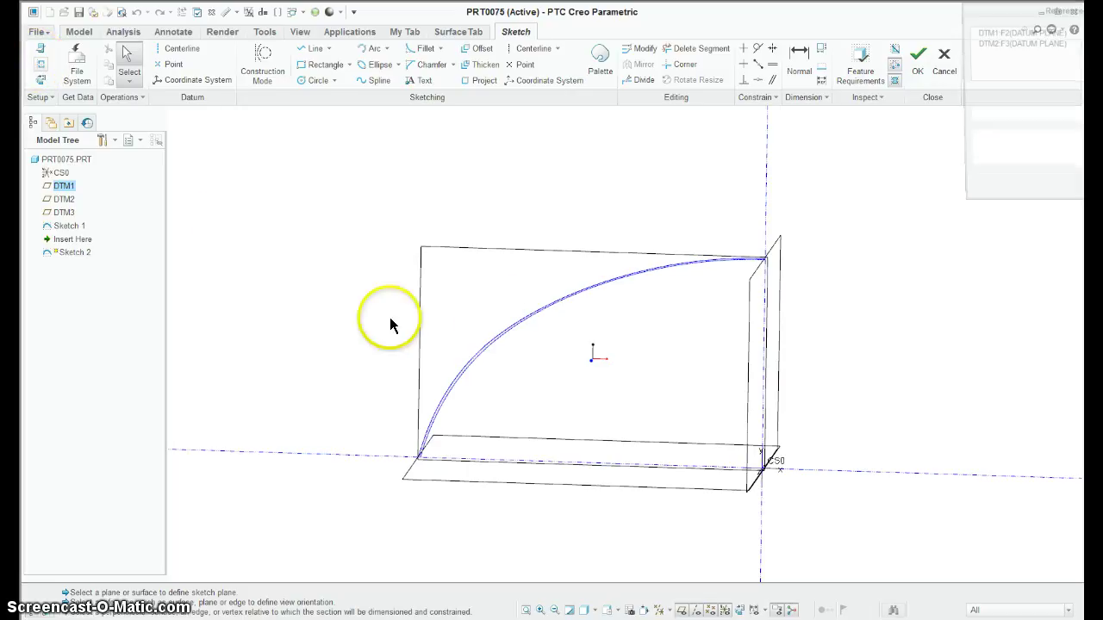
left_click(523, 335)
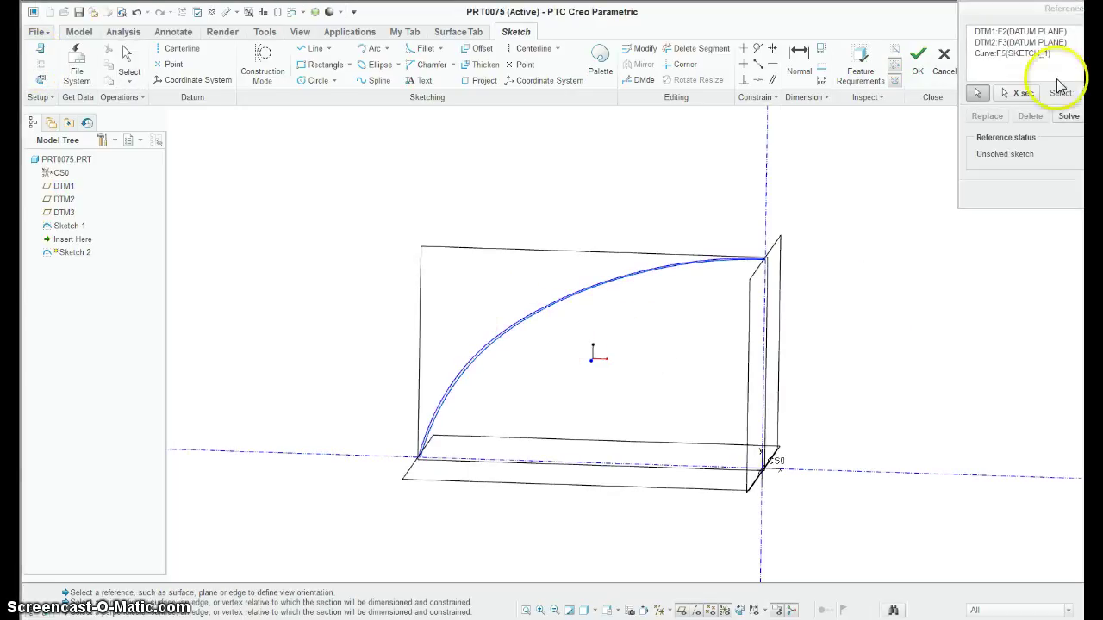
left_click_drag(1045, 16, 901, 77)
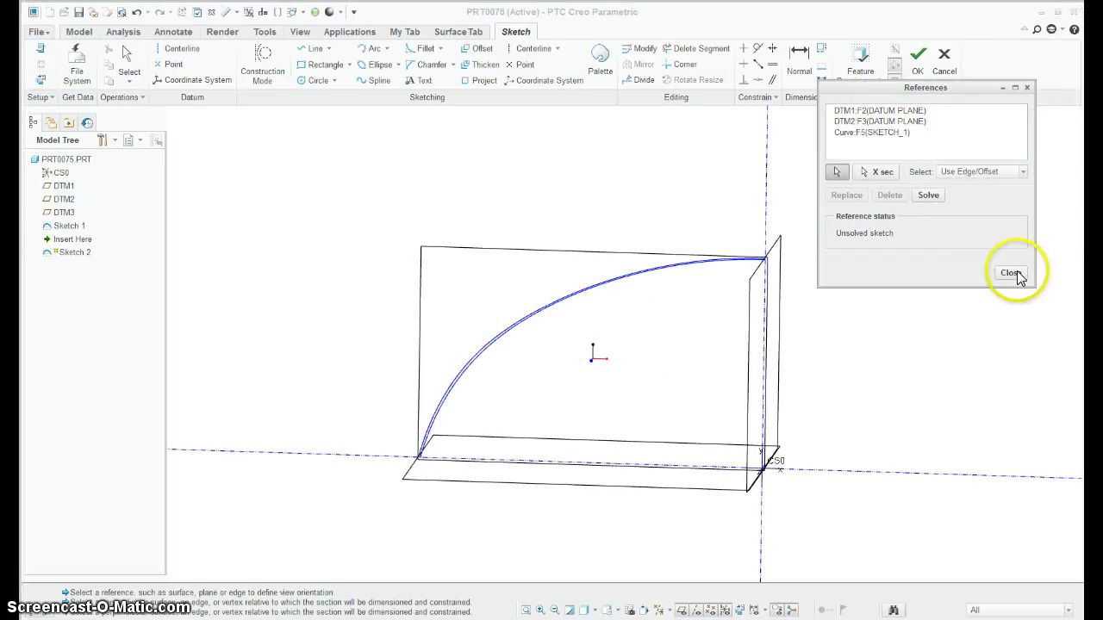
left_click(1014, 270)
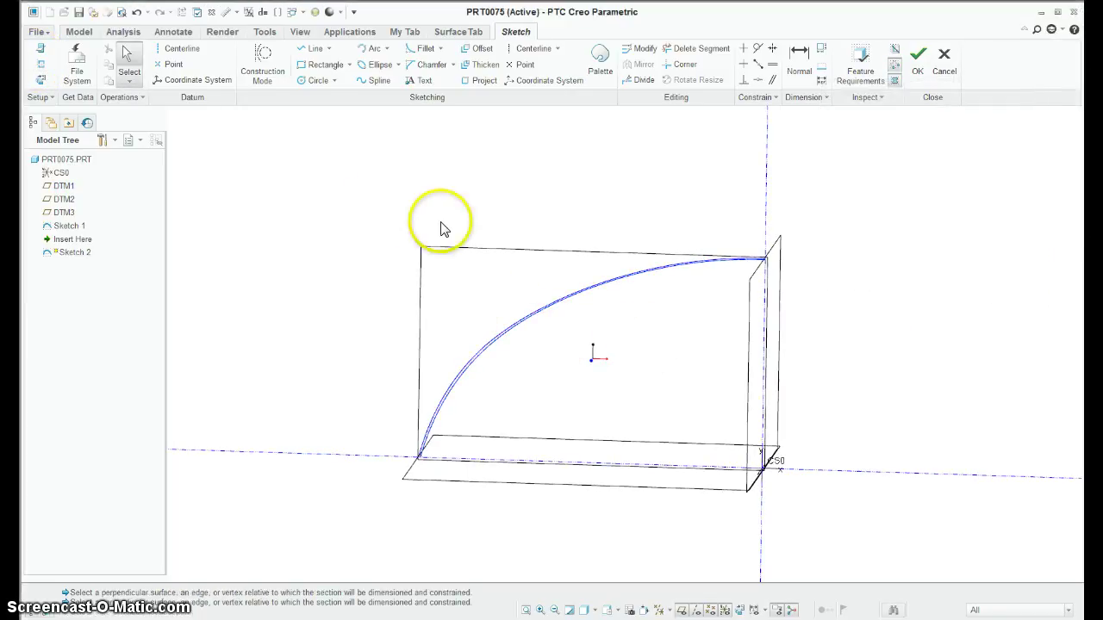
Step: Sketch a line from the horizontal to the vertical reference, tangent to the spline, and finish the sketch
left_click(311, 48)
left_click(244, 452)
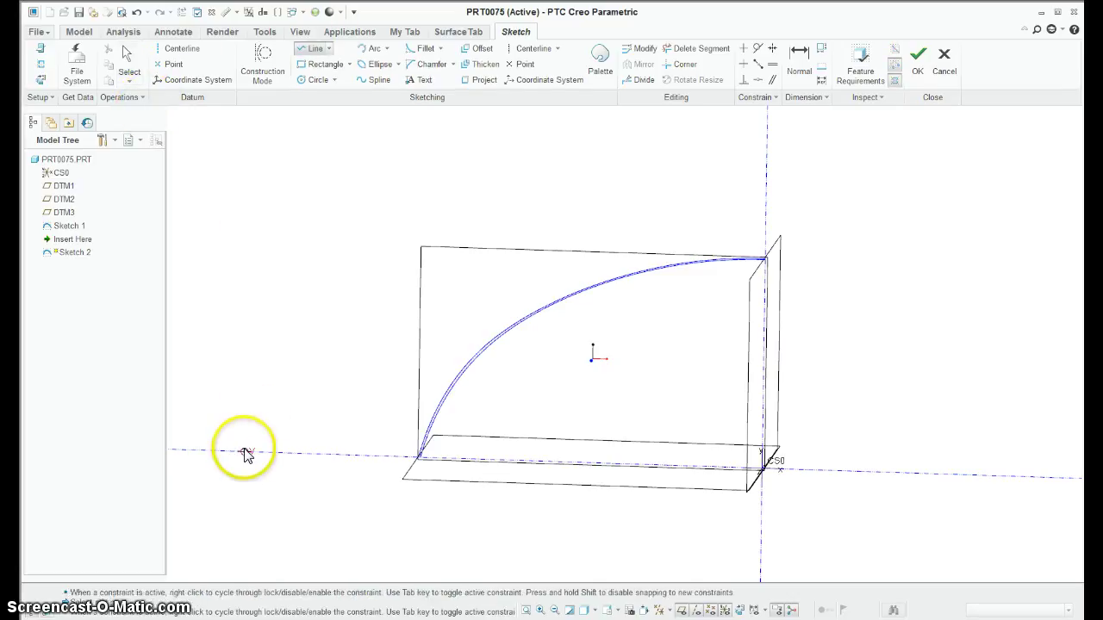
left_click(762, 209)
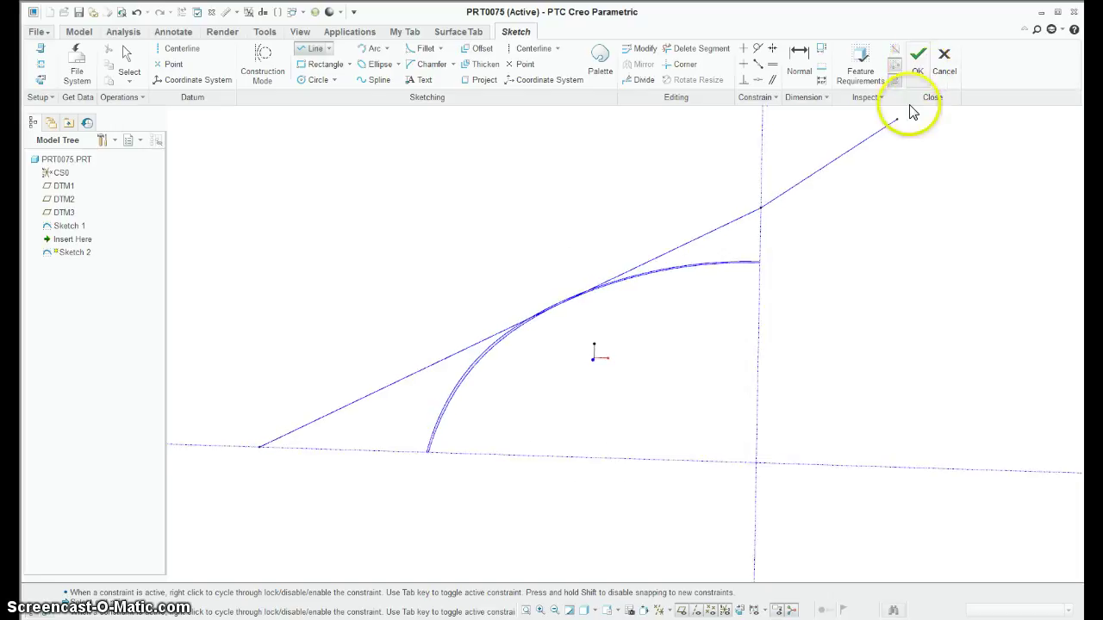
left_click(919, 56)
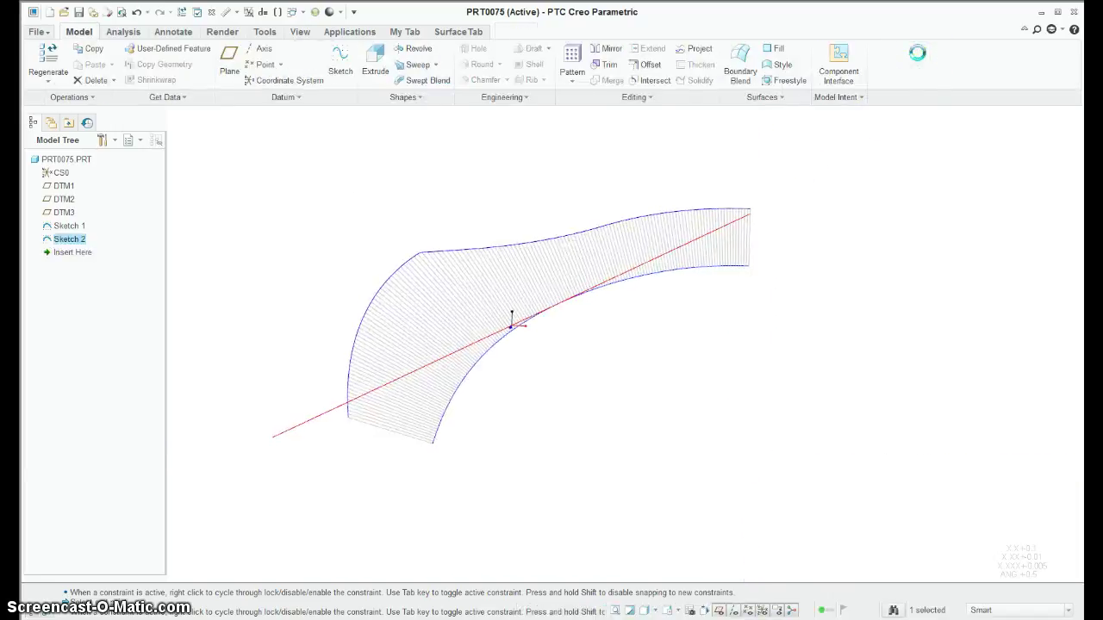
Step: Edit Sketch 2 and slide the tangent line's lower endpoint along the horizontal reference to an angle of about 60.7 degrees
right_click(67, 240)
left_click(102, 260)
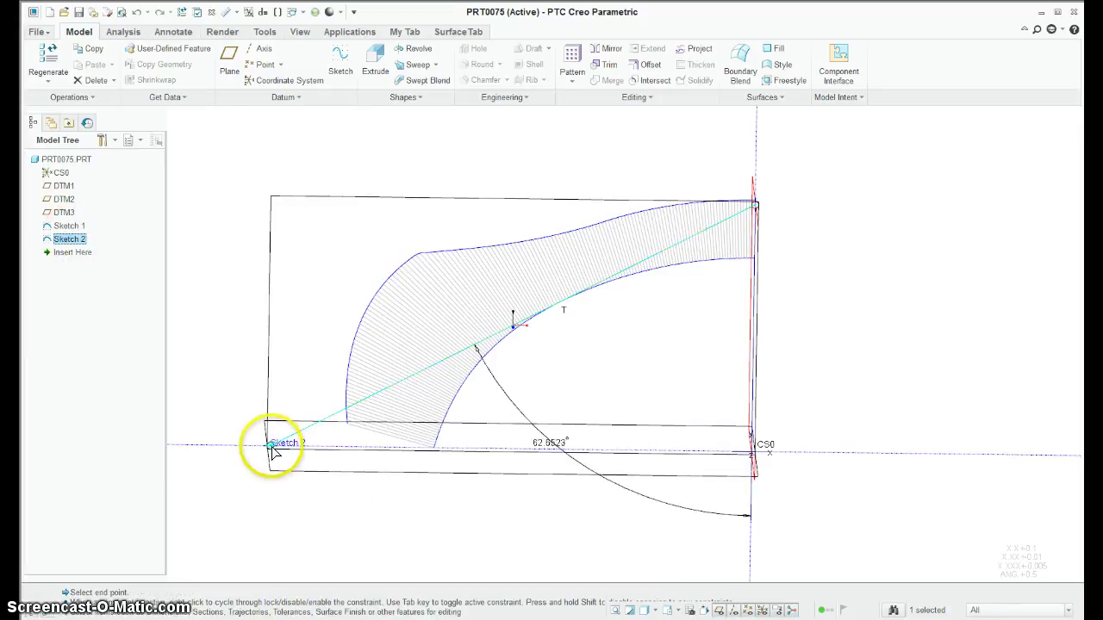
mouse_move(270, 447)
left_mouse_down()
mouse_move(222, 442)
mouse_move(414, 439)
mouse_move(296, 423)
left_mouse_up()
middle_click_drag(432, 440, 301, 328)
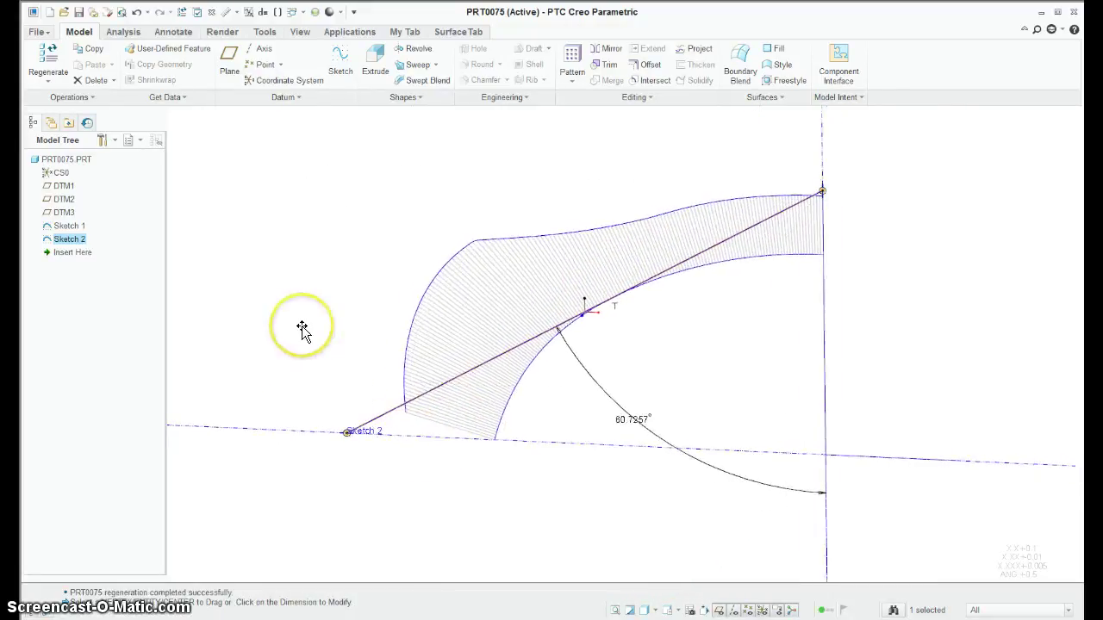
left_click(302, 326)
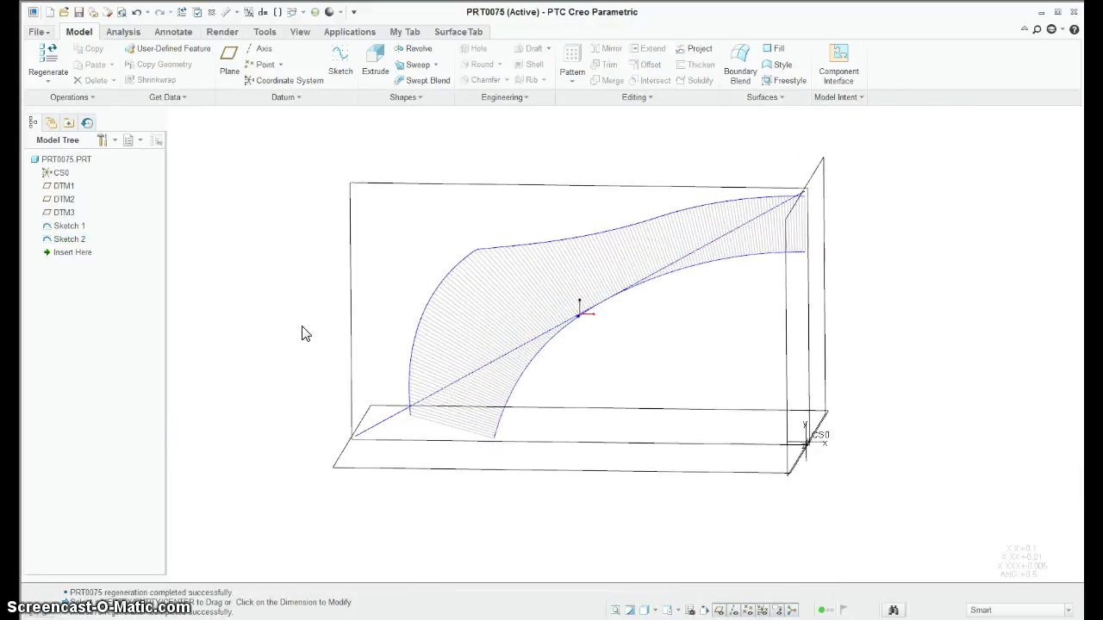
Step: Edit Sketch 1 and raise the spline's upper endpoint along the vertical reference to a height of about 197.7
right_click(69, 227)
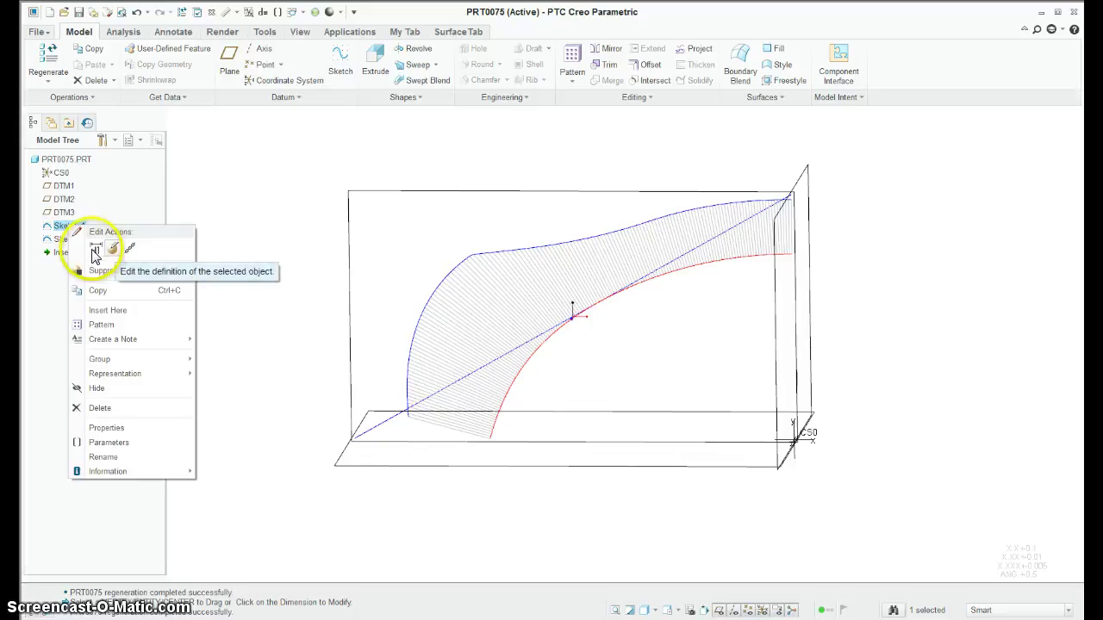
left_click(96, 249)
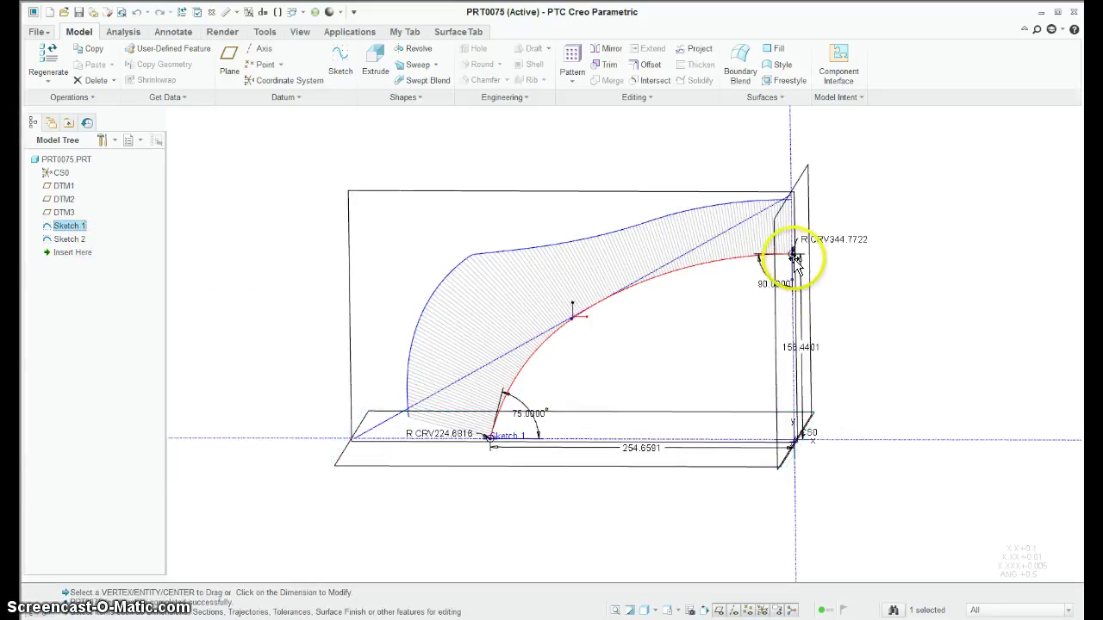
mouse_move(791, 254)
left_mouse_down()
mouse_move(790, 199)
mouse_move(785, 279)
mouse_move(792, 212)
left_mouse_up()
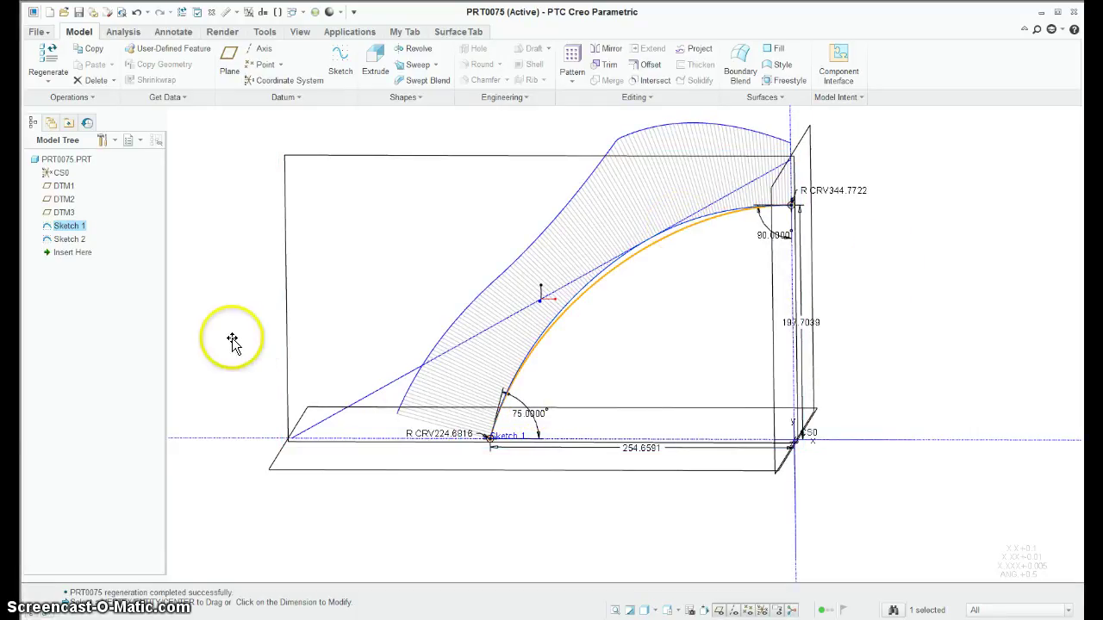
middle_click_drag(231, 337, 790, 308)
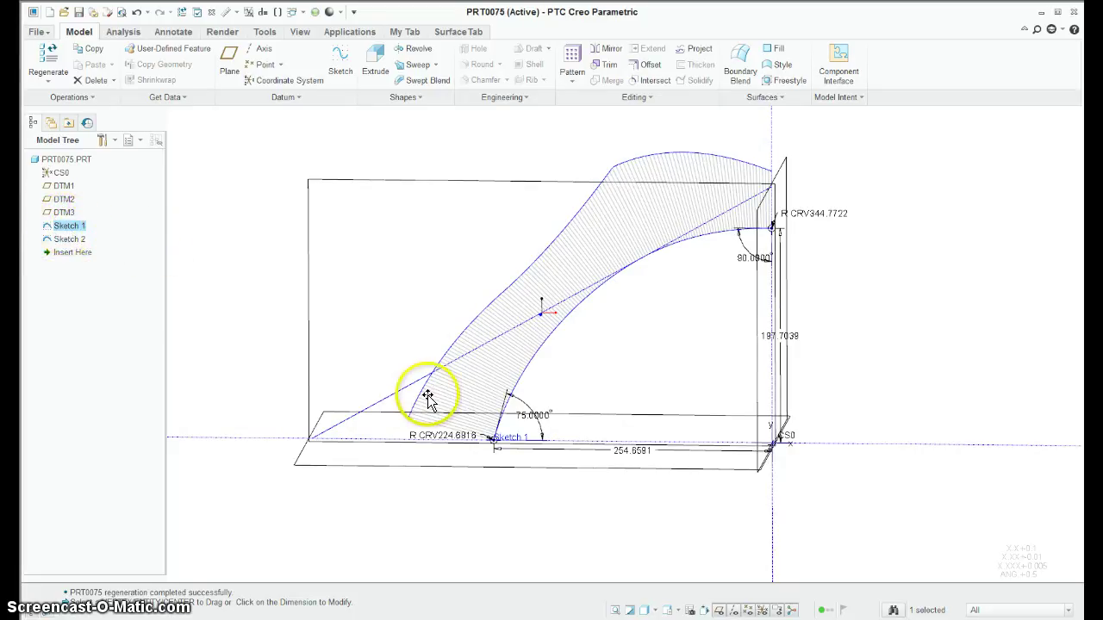
left_click(445, 437)
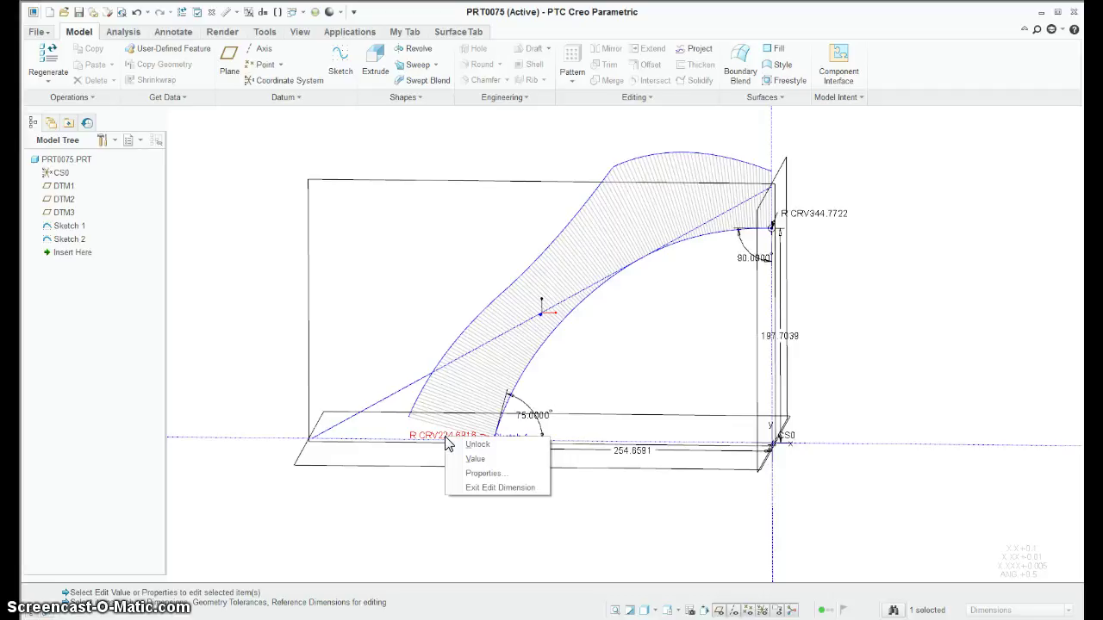
left_click(492, 446)
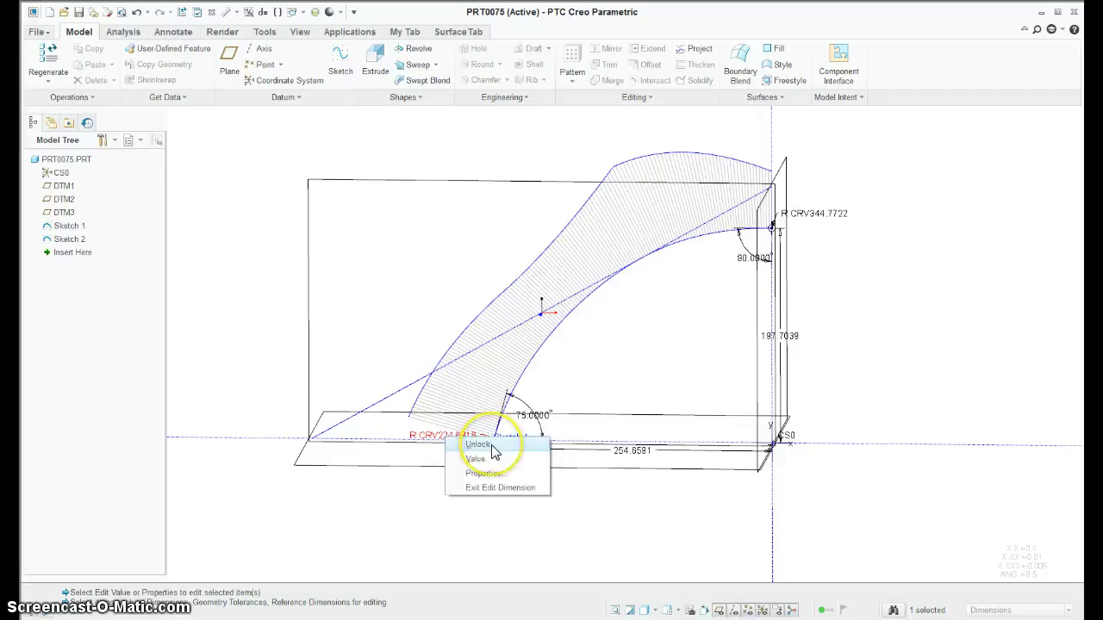
left_click(500, 489)
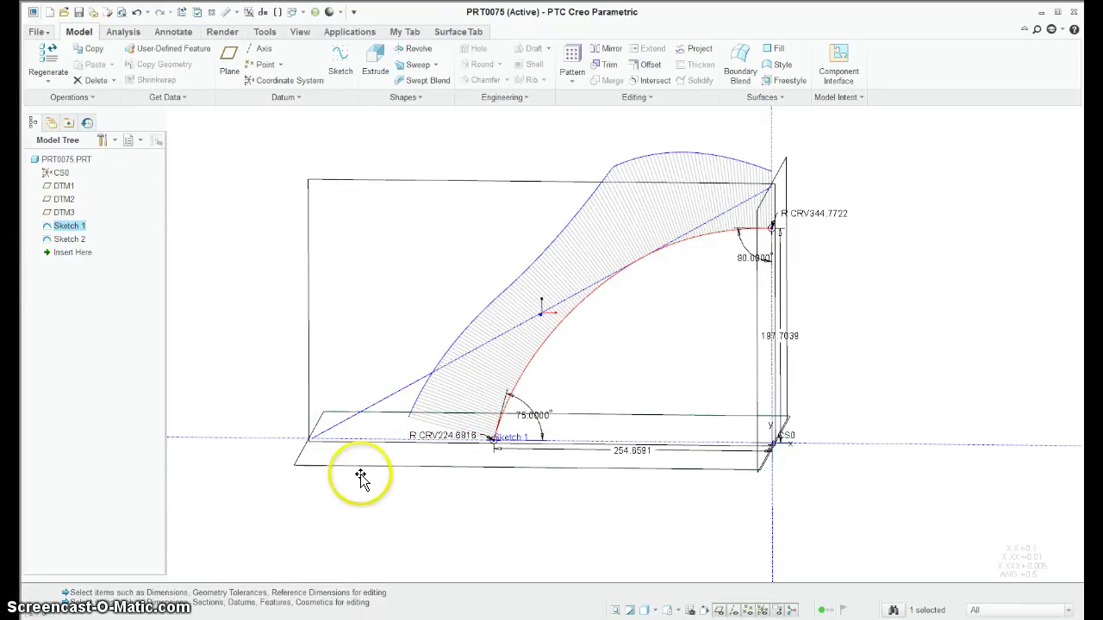
Step: Redefine Sketch 1 and open both end angle dimensions and both end curvature dimensions of the spline together for modification
right_click(67, 226)
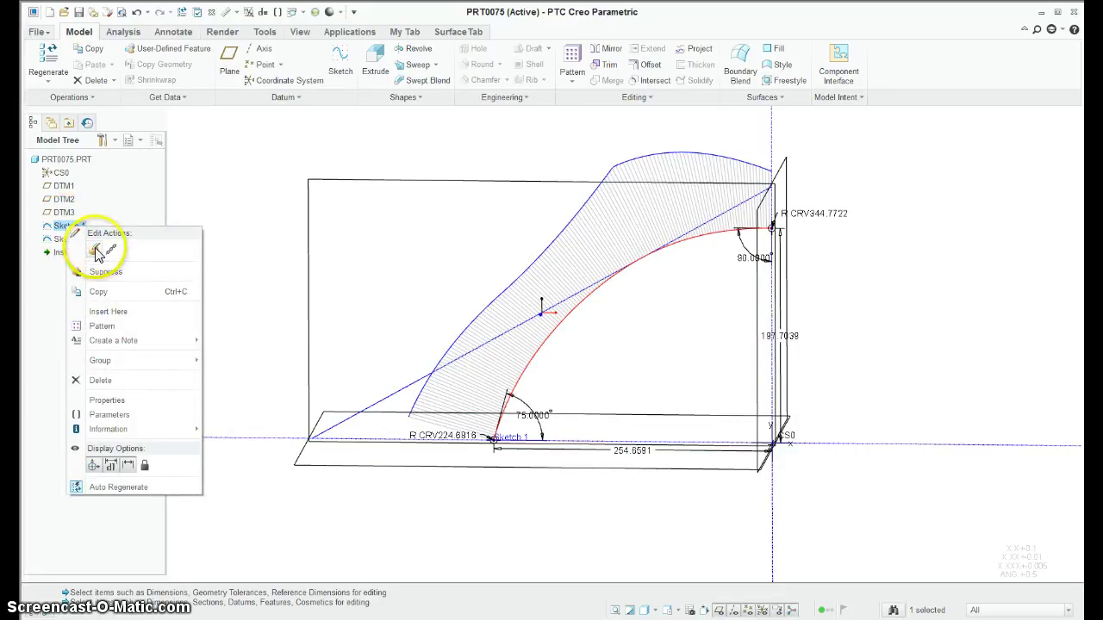
left_click(95, 252)
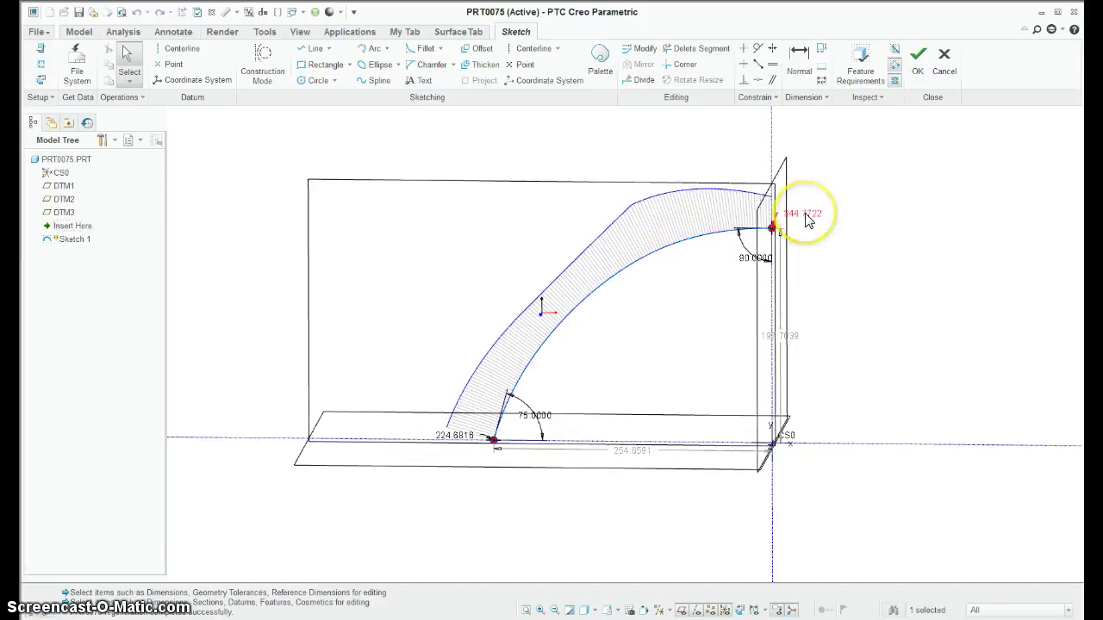
left_click(754, 257)
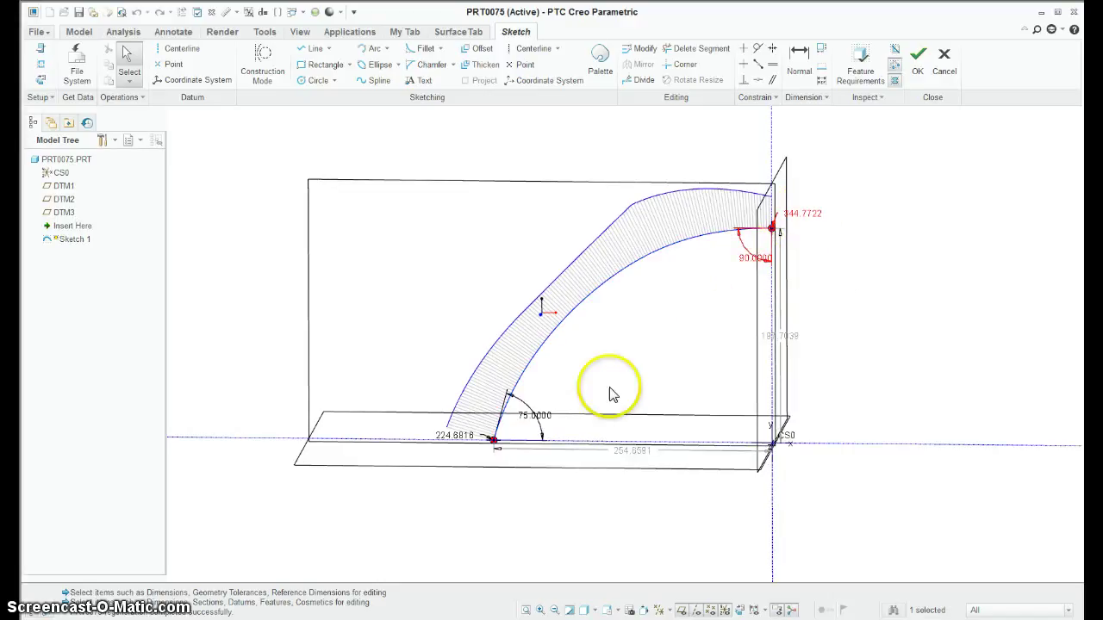
left_click(543, 421, "ctrl")
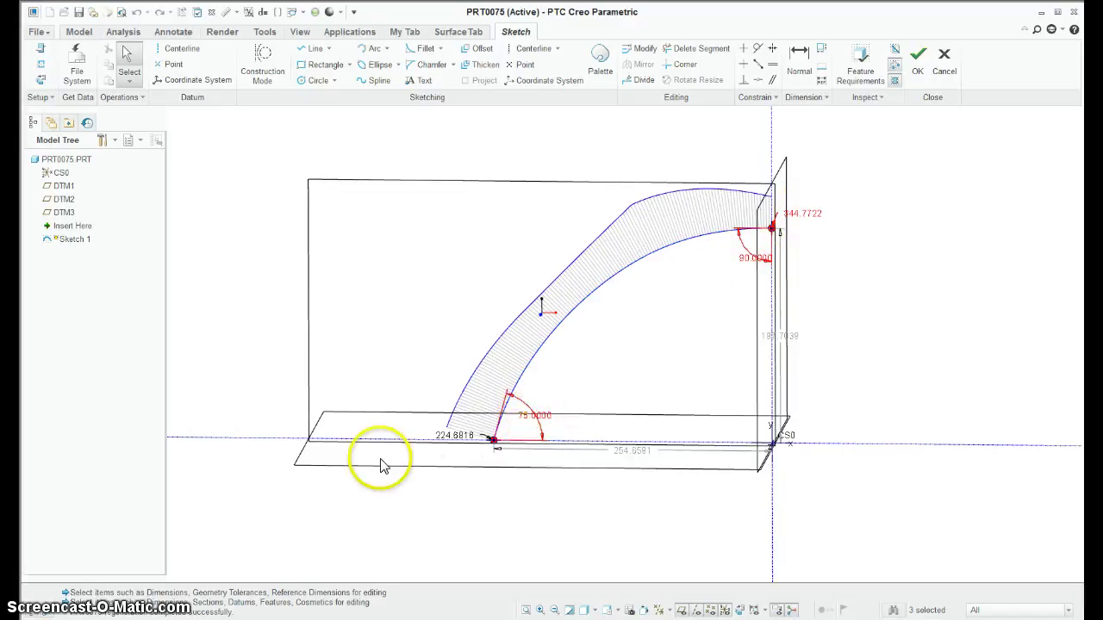
left_click(452, 437, "ctrl")
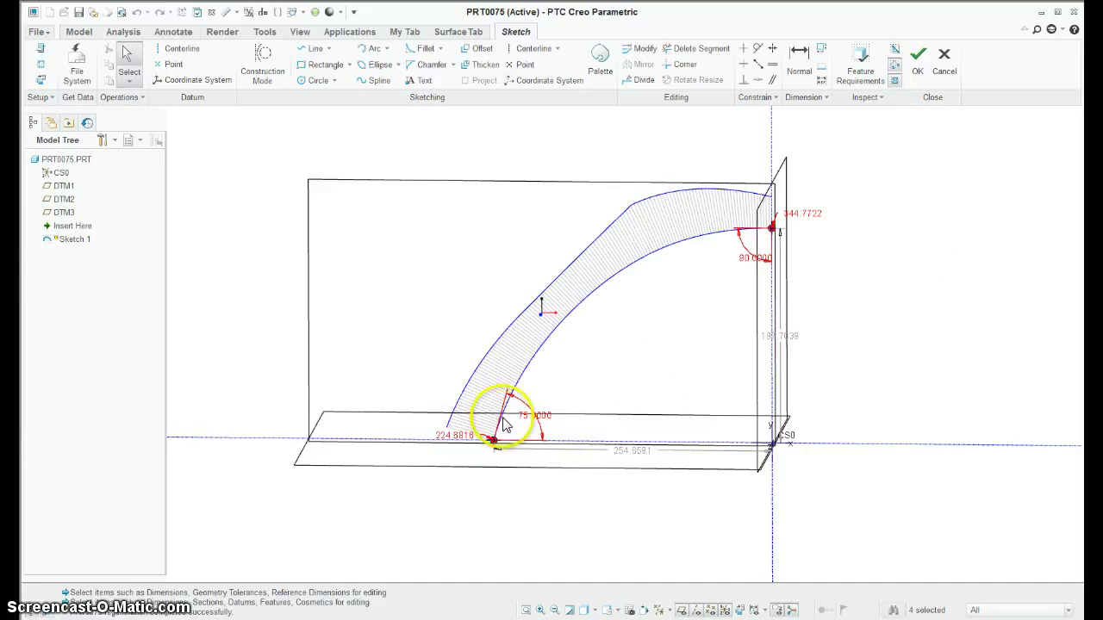
right_click(544, 422)
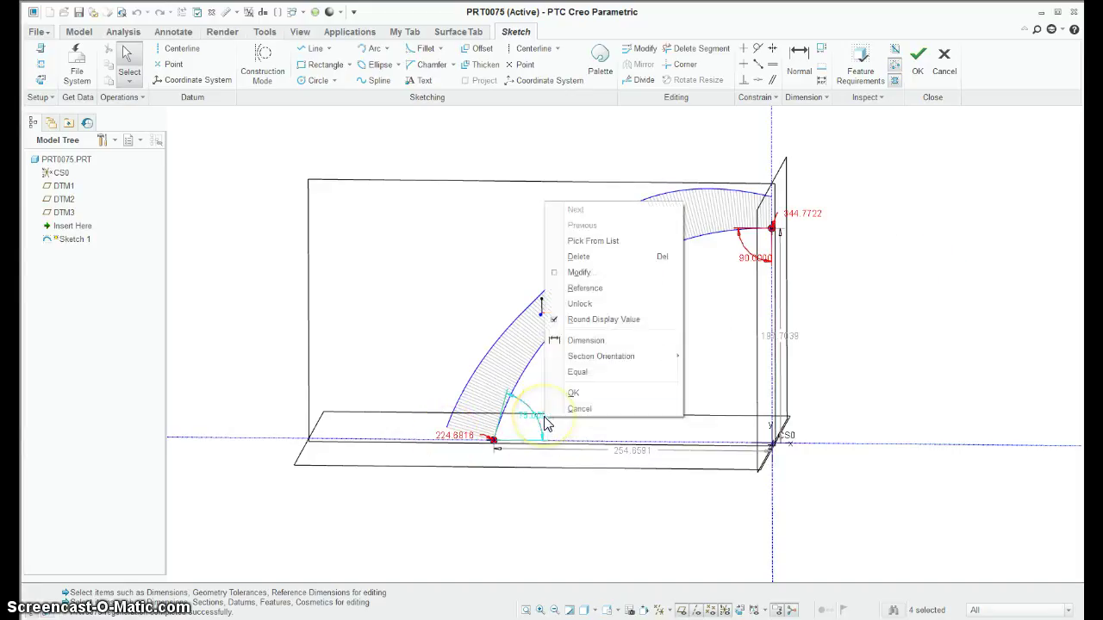
left_click(582, 274)
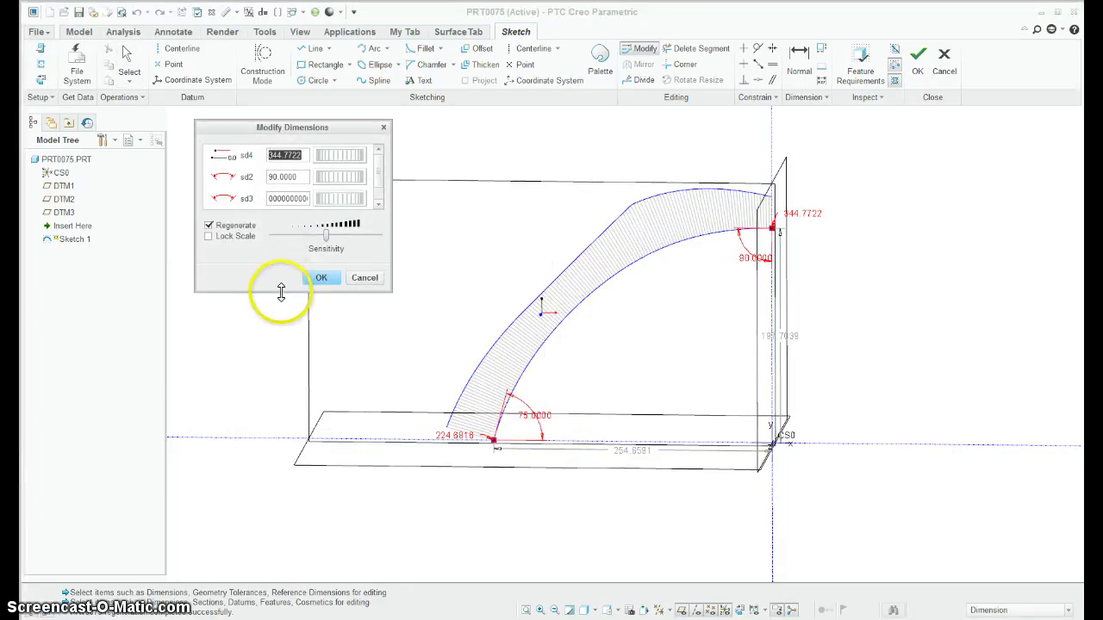
Step: Set the spline's upper curvature to 479.5671, its upper angle to about 80.9 degrees and its lower curvature to 36.0420, and finish the sketch
left_click_drag(281, 293, 287, 372)
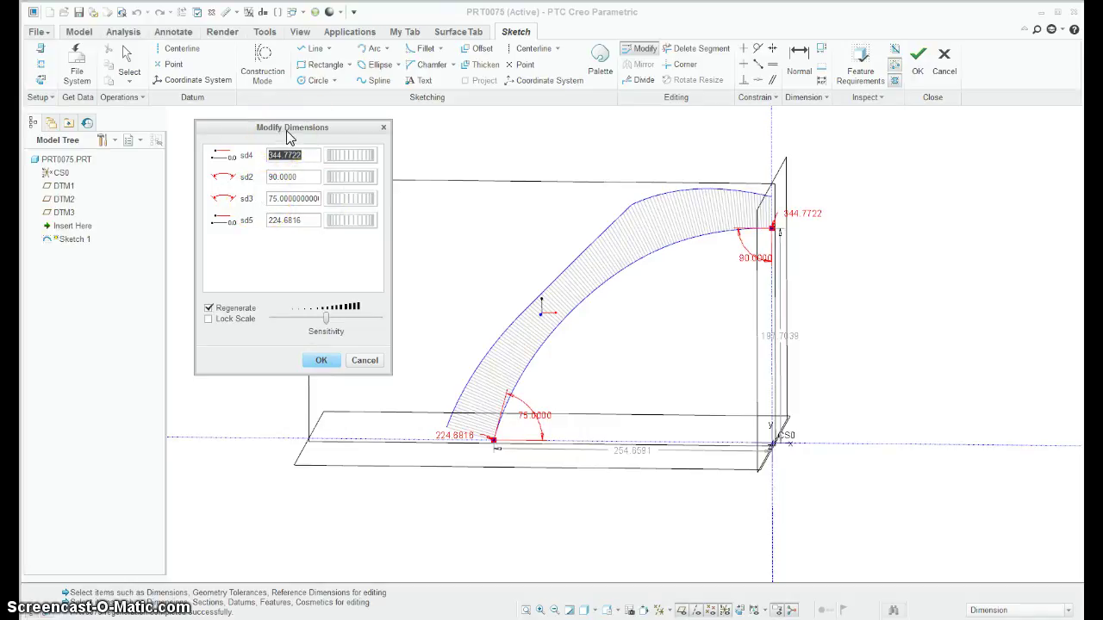
mouse_move(353, 157)
left_mouse_down()
mouse_move(985, 197)
mouse_move(615, 192)
mouse_move(248, 209)
mouse_move(69, 198)
mouse_move(468, 204)
mouse_move(330, 200)
mouse_move(439, 184)
mouse_move(305, 227)
mouse_move(393, 234)
mouse_move(517, 271)
mouse_move(751, 288)
mouse_move(911, 276)
mouse_move(542, 305)
mouse_move(357, 342)
mouse_move(129, 362)
mouse_move(281, 336)
mouse_move(328, 304)
mouse_move(312, 329)
mouse_move(290, 335)
mouse_move(423, 330)
mouse_move(278, 316)
mouse_move(210, 330)
left_mouse_up()
mouse_move(24, 347)
left_mouse_down()
mouse_move(155, 370)
mouse_move(55, 352)
mouse_move(349, 335)
left_mouse_up()
left_click(320, 360)
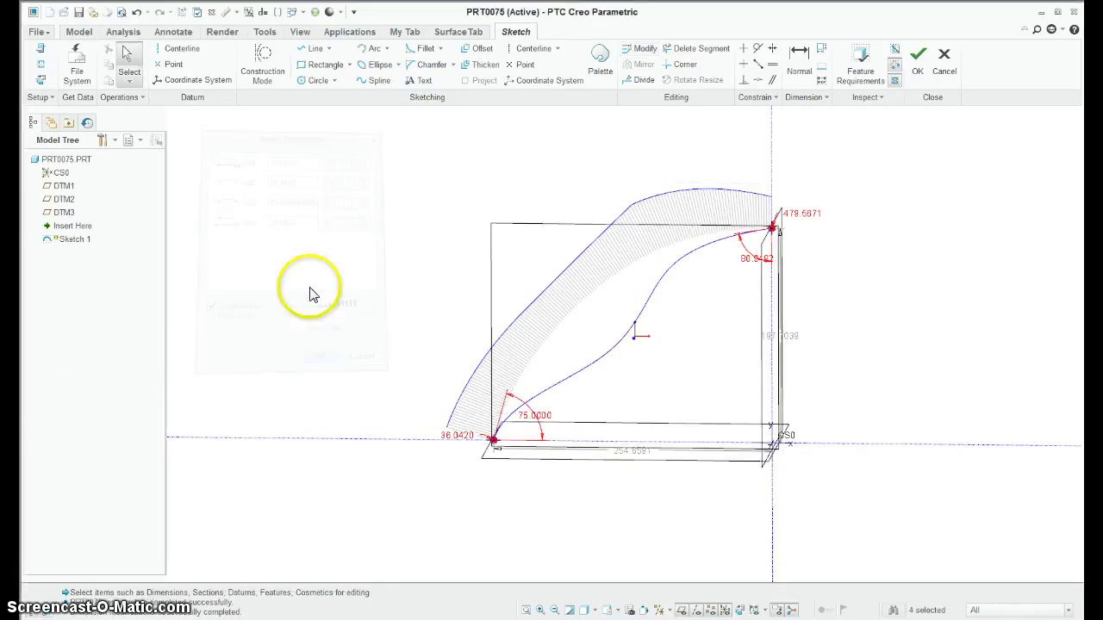
left_click(919, 57)
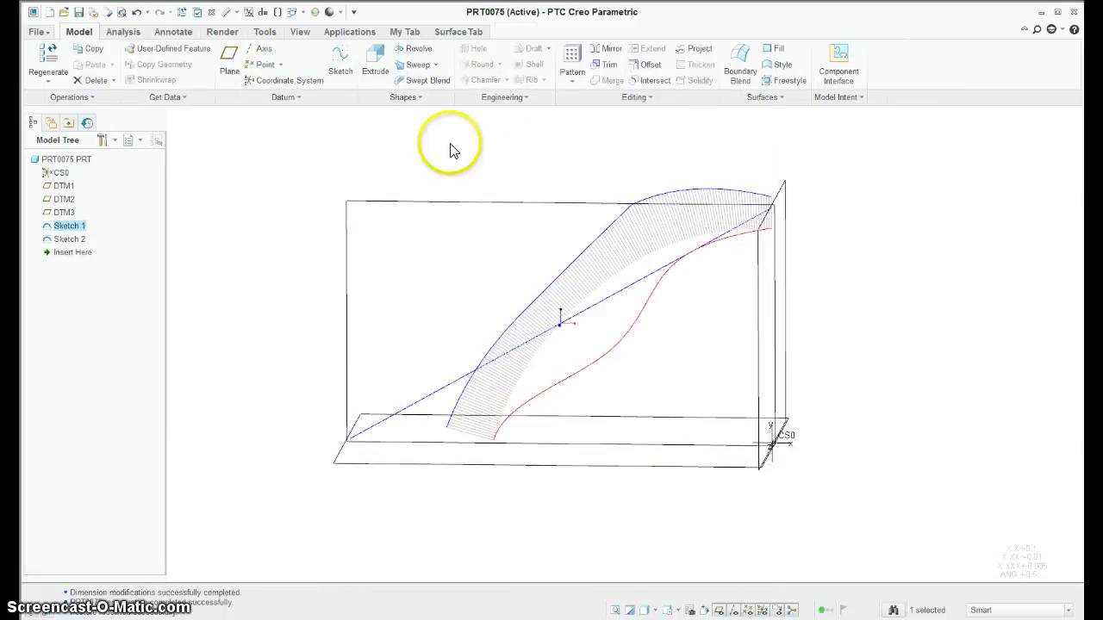
Step: Regenerate the model so that the curvature plot and the tangent line follow the modified spline
left_click(52, 58)
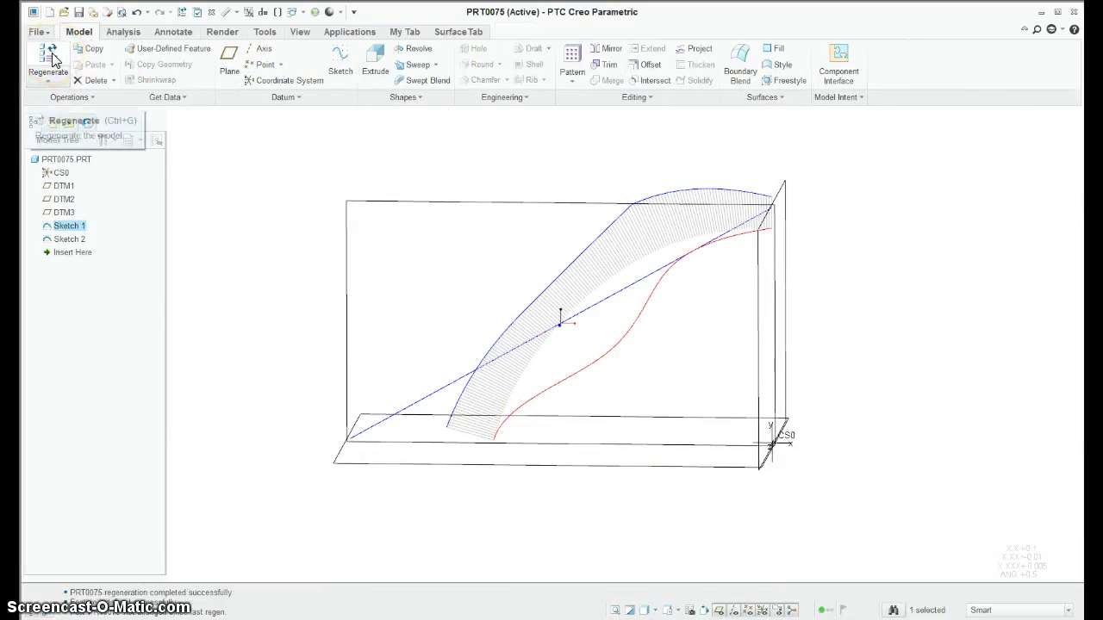
left_click(50, 59)
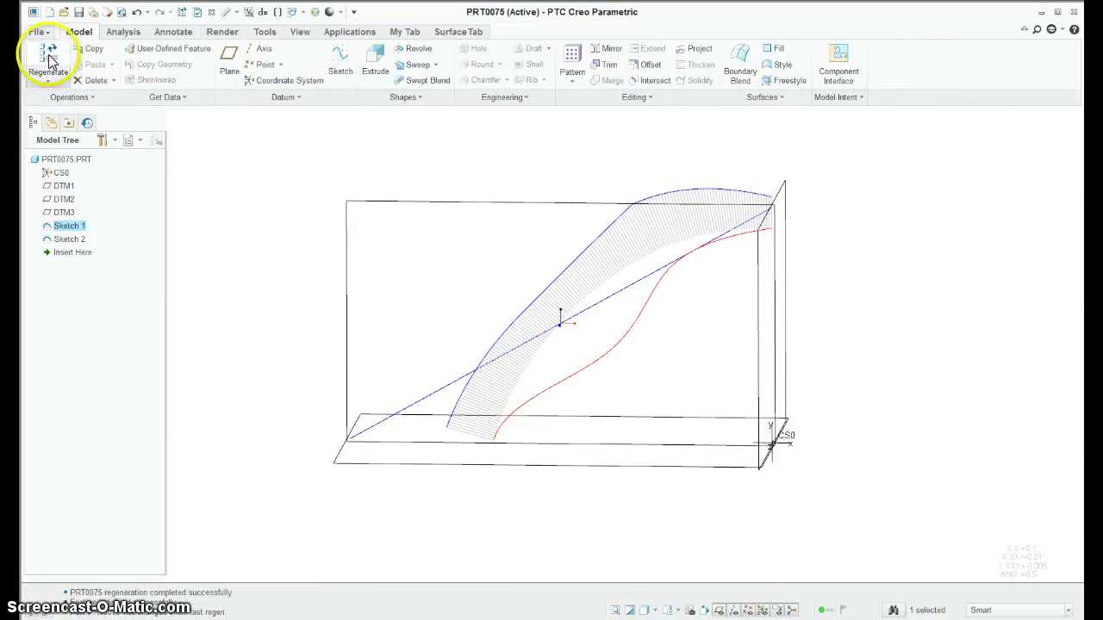
left_click(333, 313)
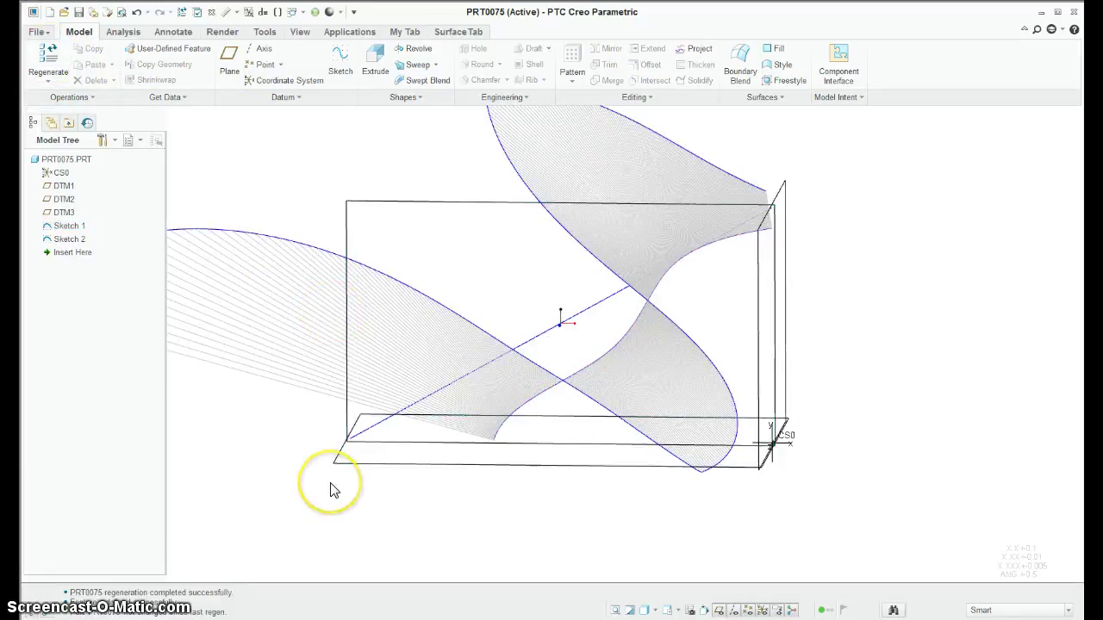
scroll(334, 491, "up", 1)
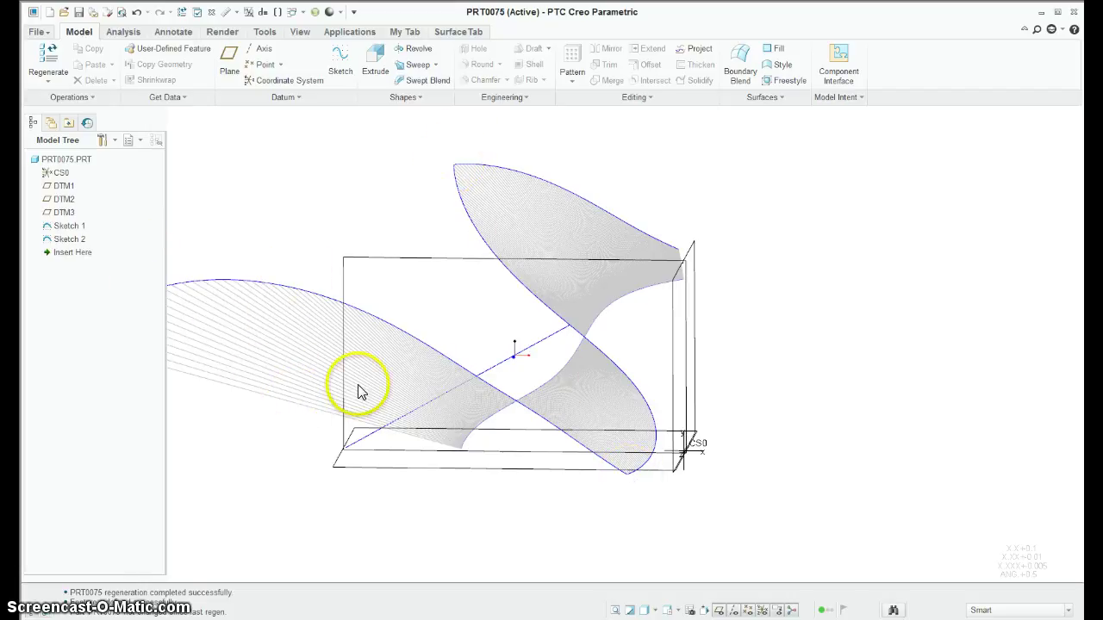
middle_click_drag(350, 395, 382, 385)
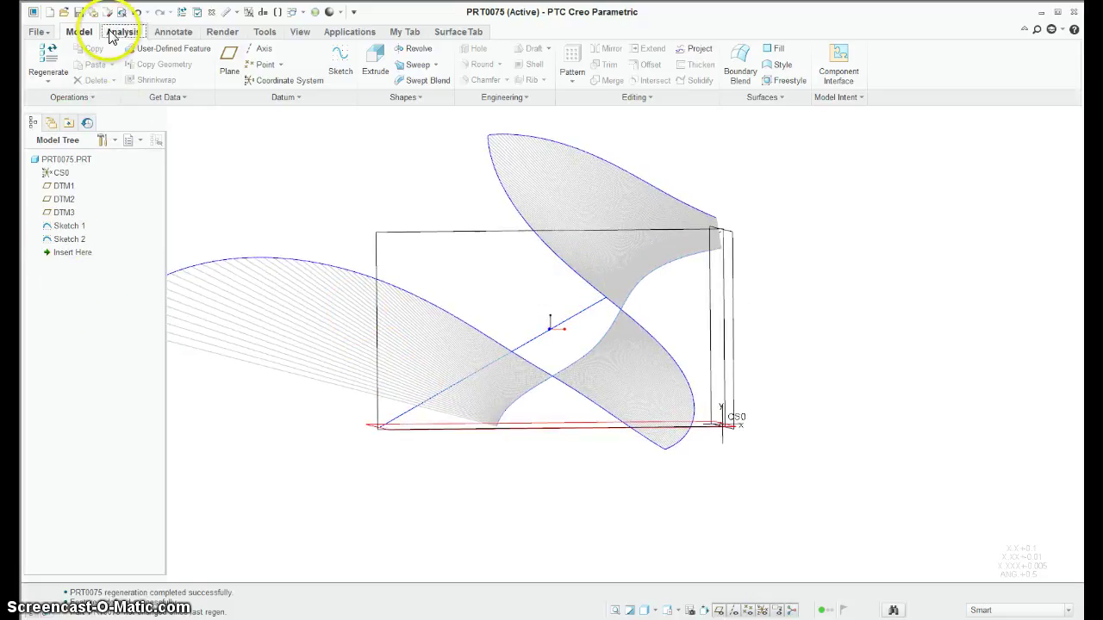
Step: Hide the saved curvature analysis of the spline
left_click(50, 65)
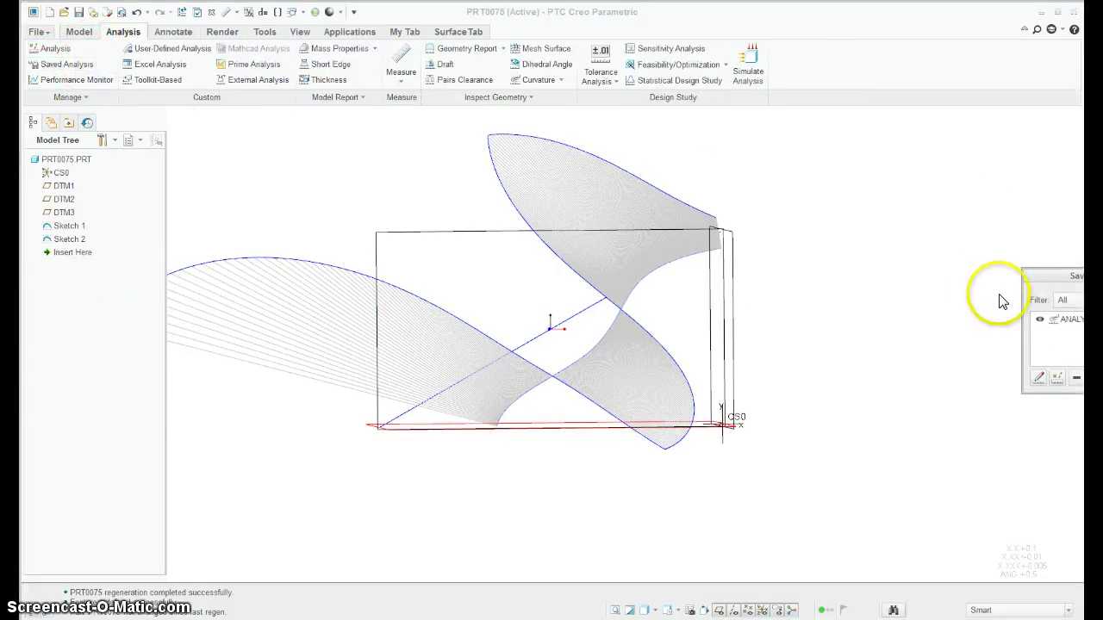
left_click(1040, 320)
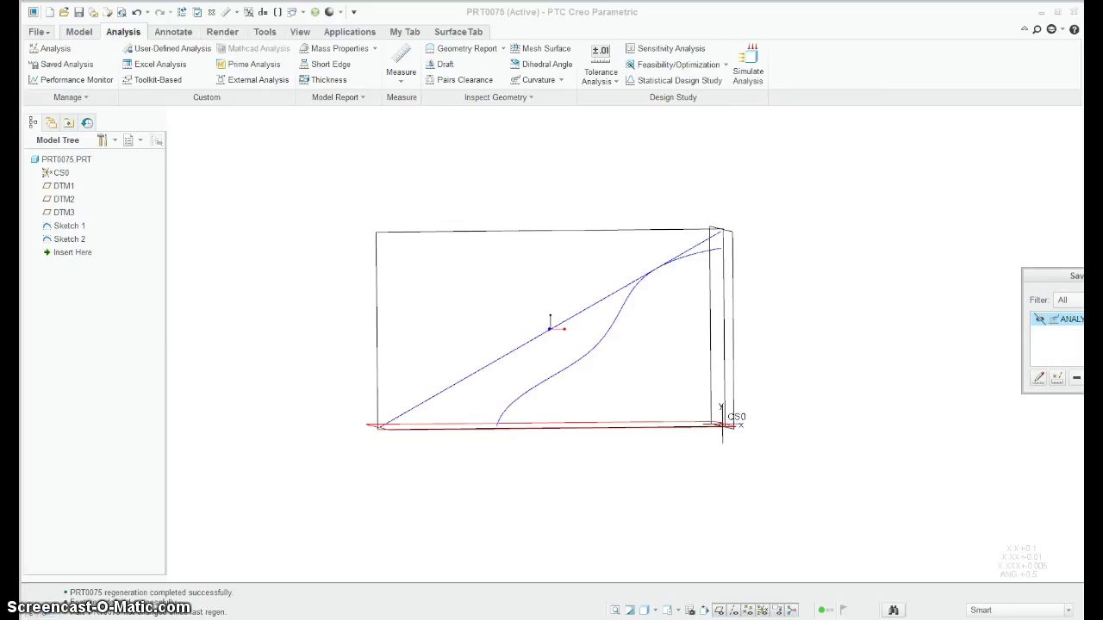
middle_click_drag(861, 438, 841, 447)
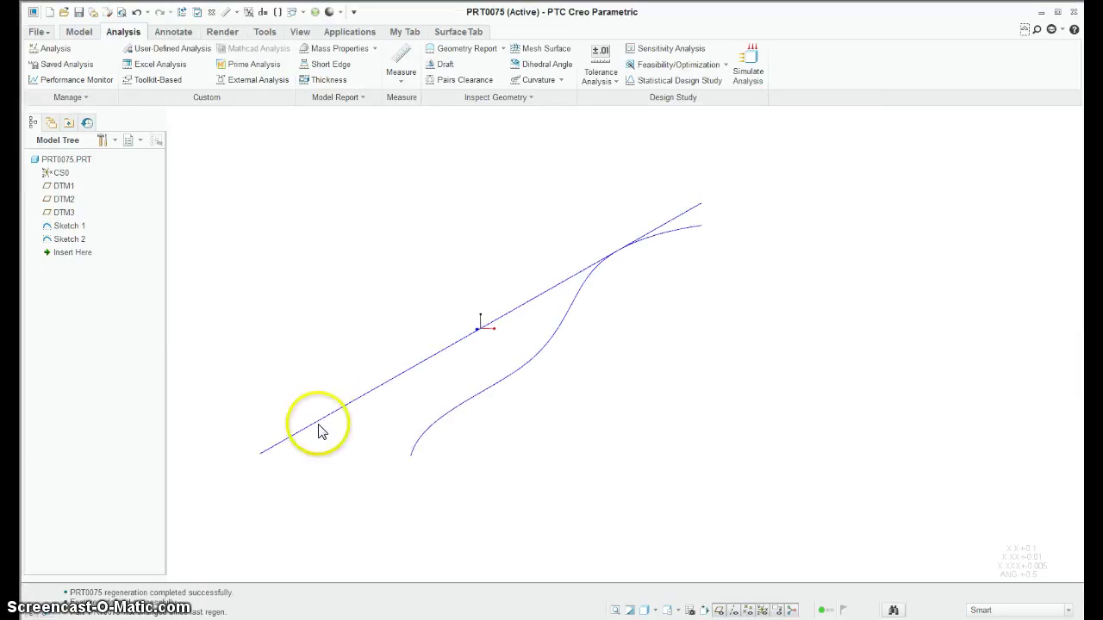
Step: Edit Sketch 2 and slide the tangent line's lower endpoint along the horizontal reference to an angle of about 53.7 degrees
right_click(69, 239)
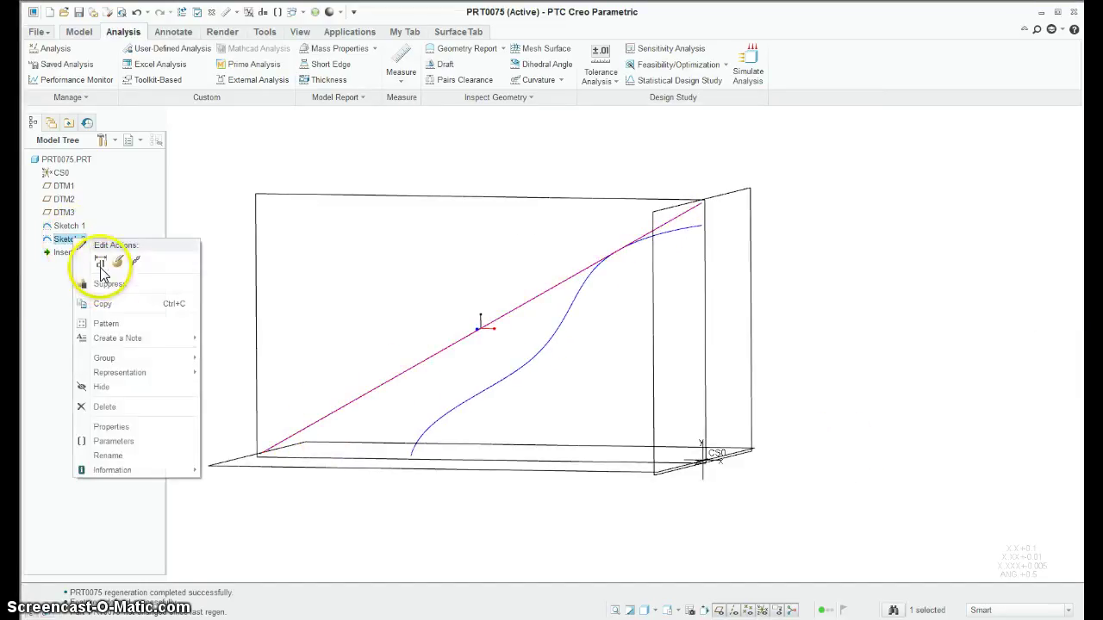
left_click(65, 256)
mouse_move(260, 454)
left_mouse_down()
mouse_move(314, 470)
mouse_move(326, 461)
mouse_move(313, 450)
mouse_move(216, 450)
mouse_move(508, 437)
mouse_move(418, 468)
mouse_move(221, 462)
mouse_move(345, 468)
left_mouse_up()
middle_click_drag(1083, 457, 1078, 456)
middle_click_drag(343, 299, 332, 277)
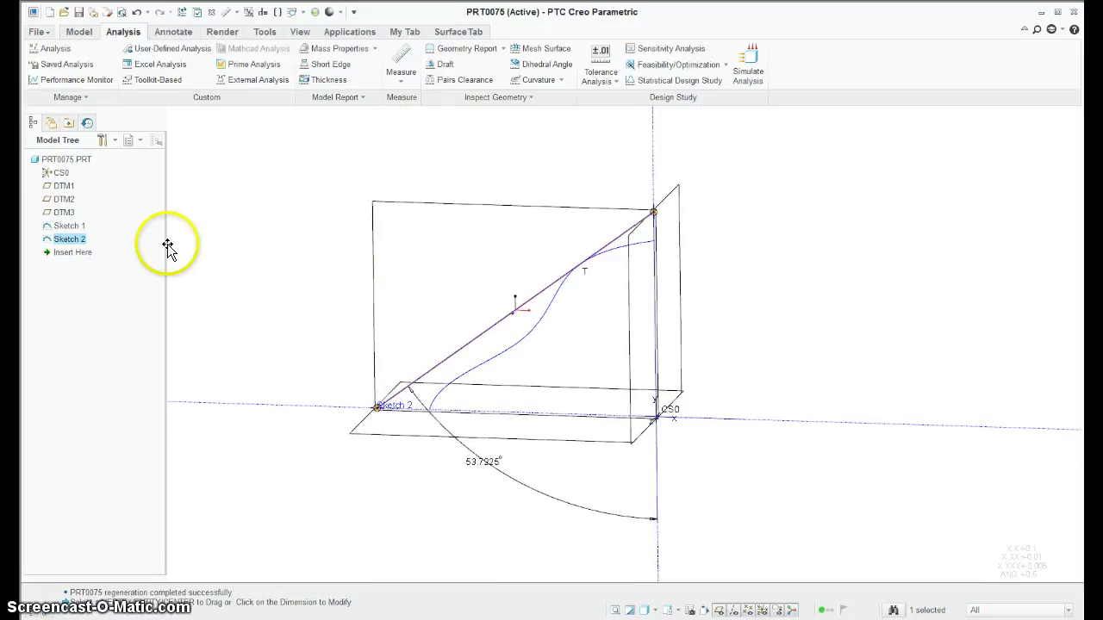
Step: Display the dimensions of Sketch 1 and examine the spline's end angle, height, width and curvature dimensions
right_click(76, 230)
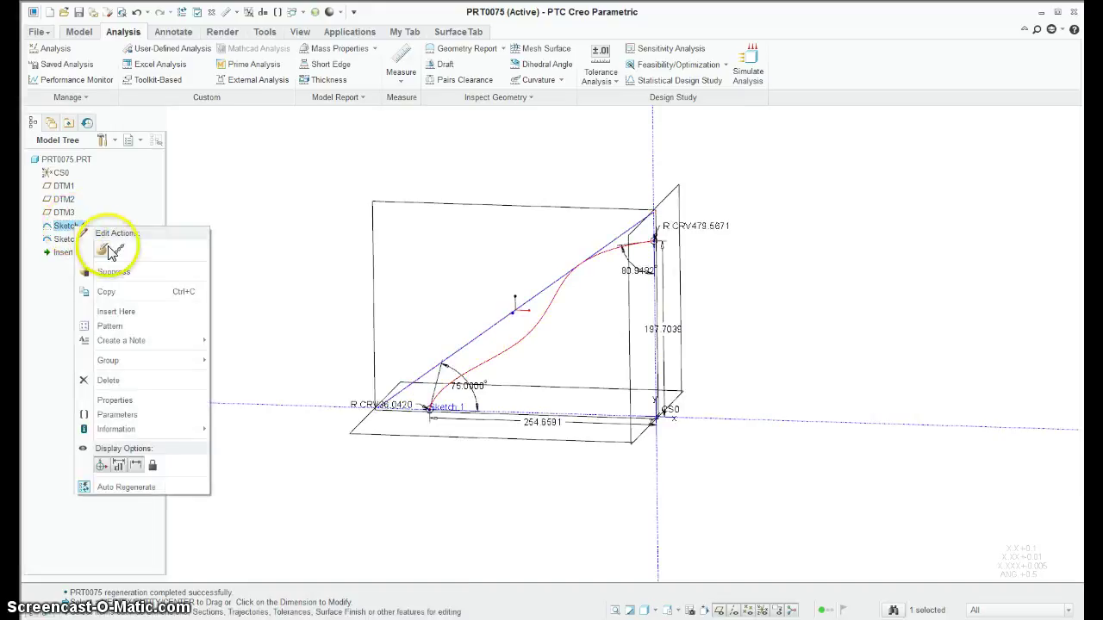
left_click(221, 212)
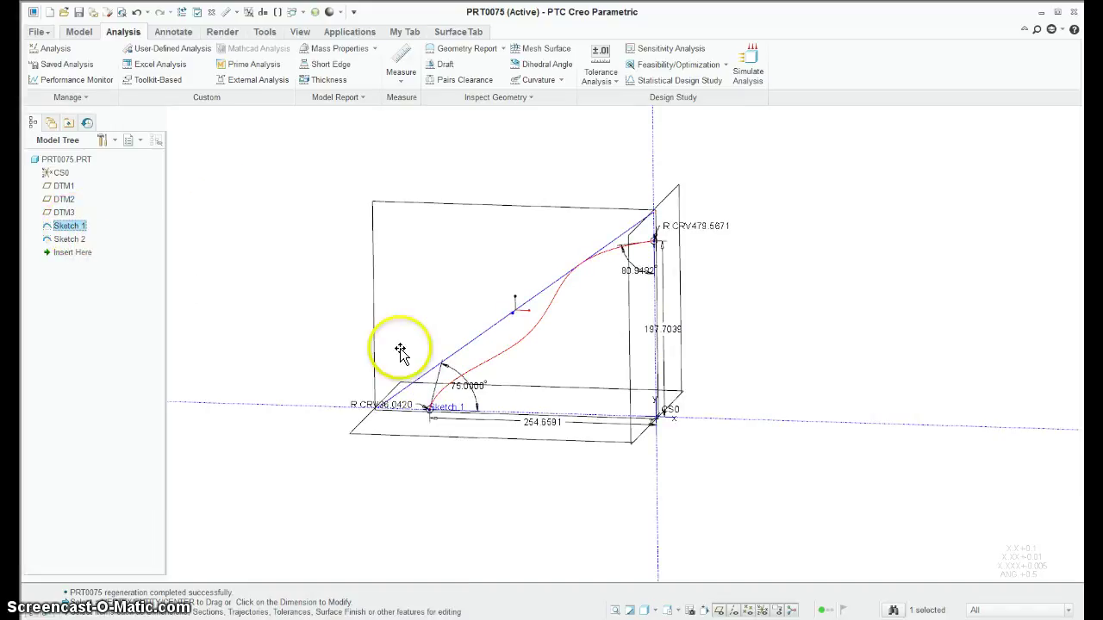
left_click(478, 381)
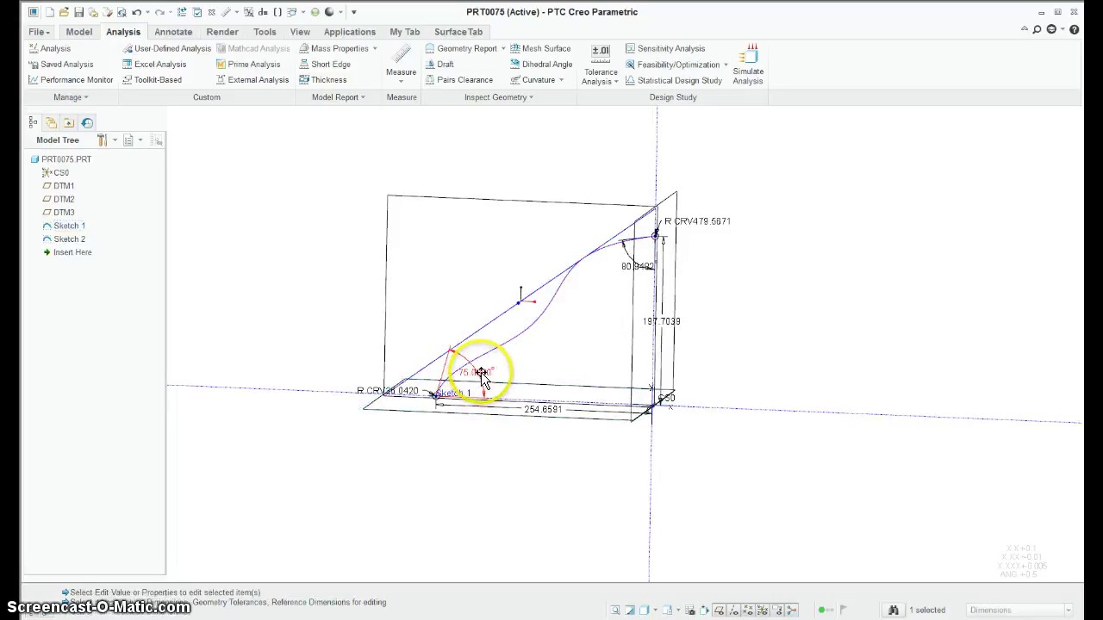
left_click(670, 323)
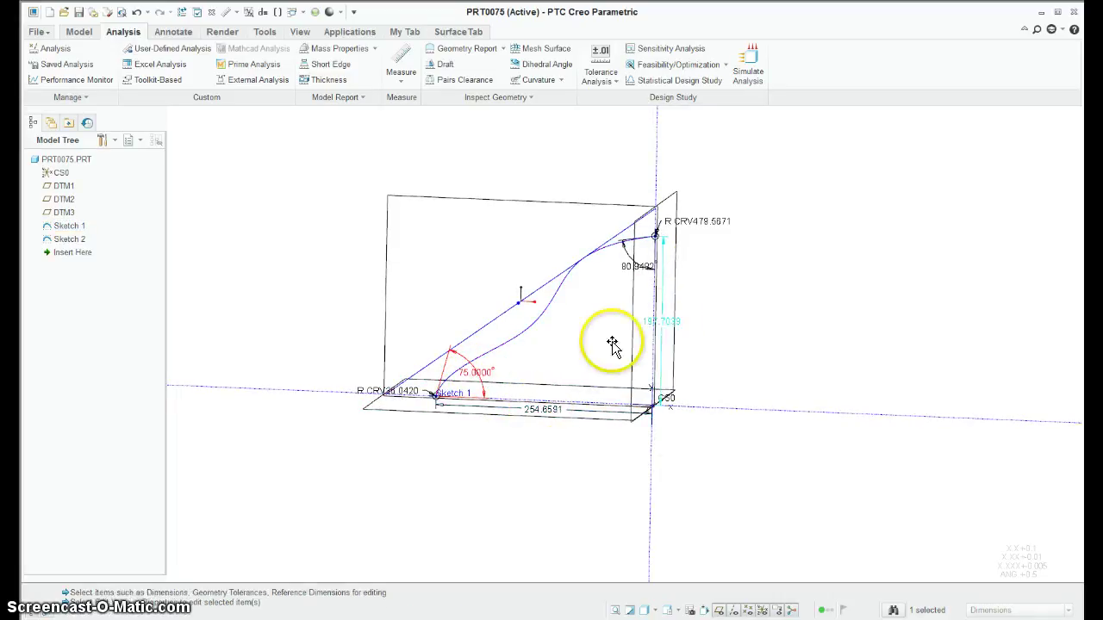
left_click(629, 268, "ctrl")
middle_click_drag(905, 292, 917, 263)
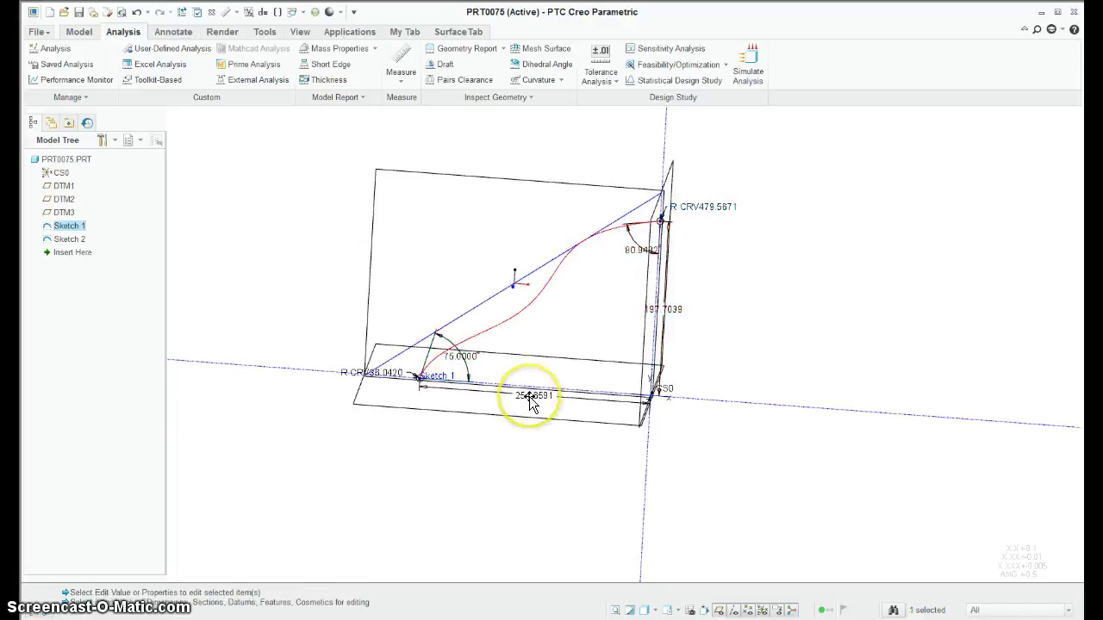
middle_click_drag(531, 405, 706, 225)
right_click(706, 224)
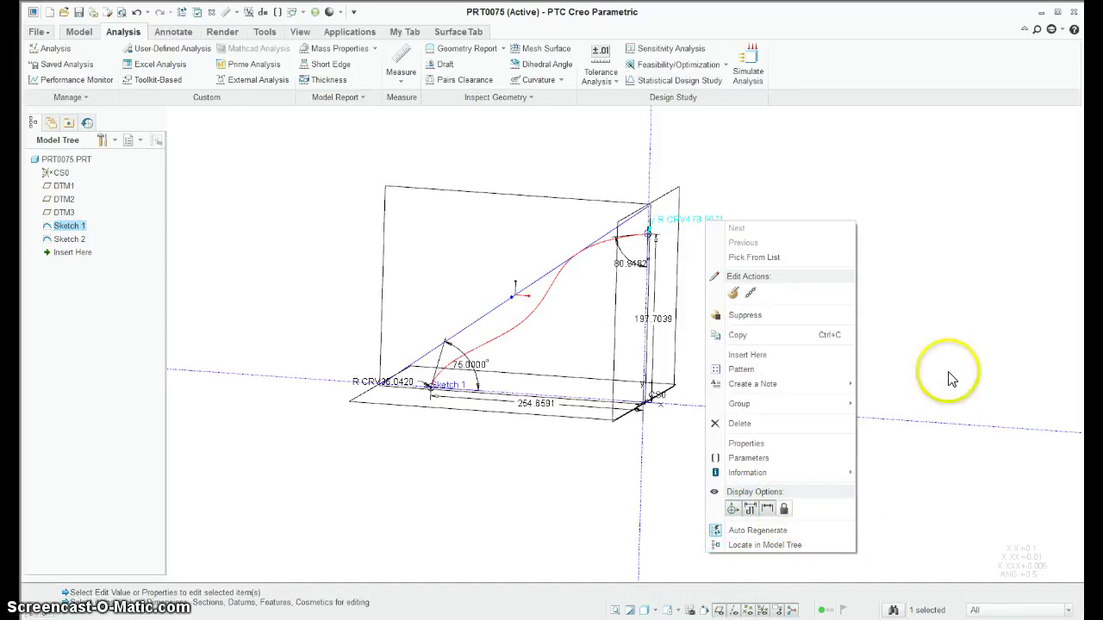
left_click(274, 215)
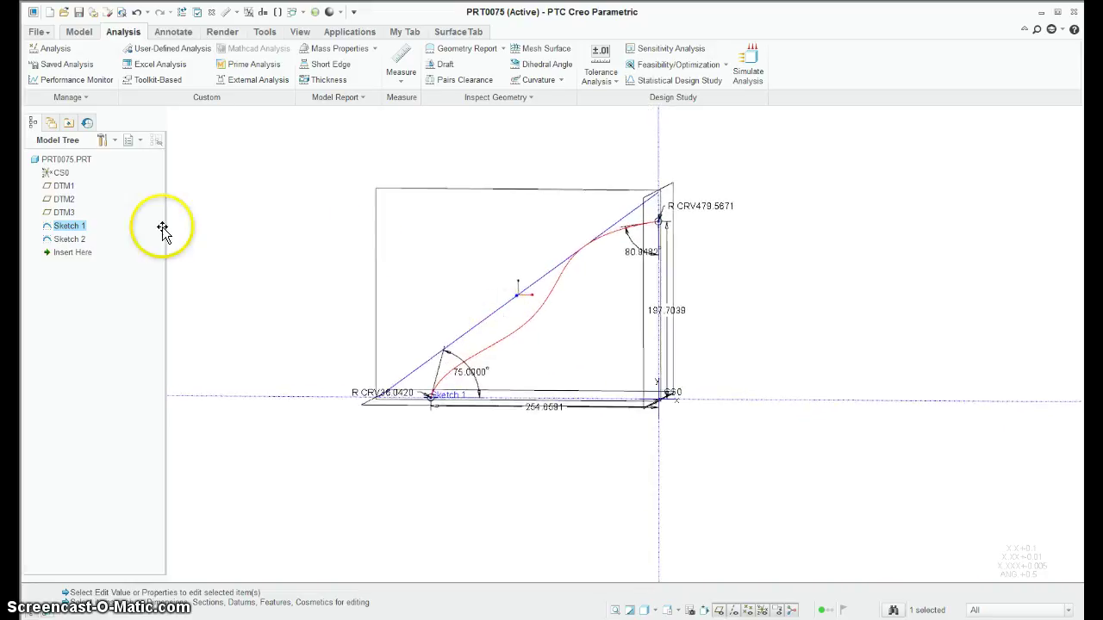
Step: Redefine Sketch 1, delete the curvature dimensions at the spline's lower and upper ends, and finish the sketch
right_click(71, 229)
left_click(101, 250)
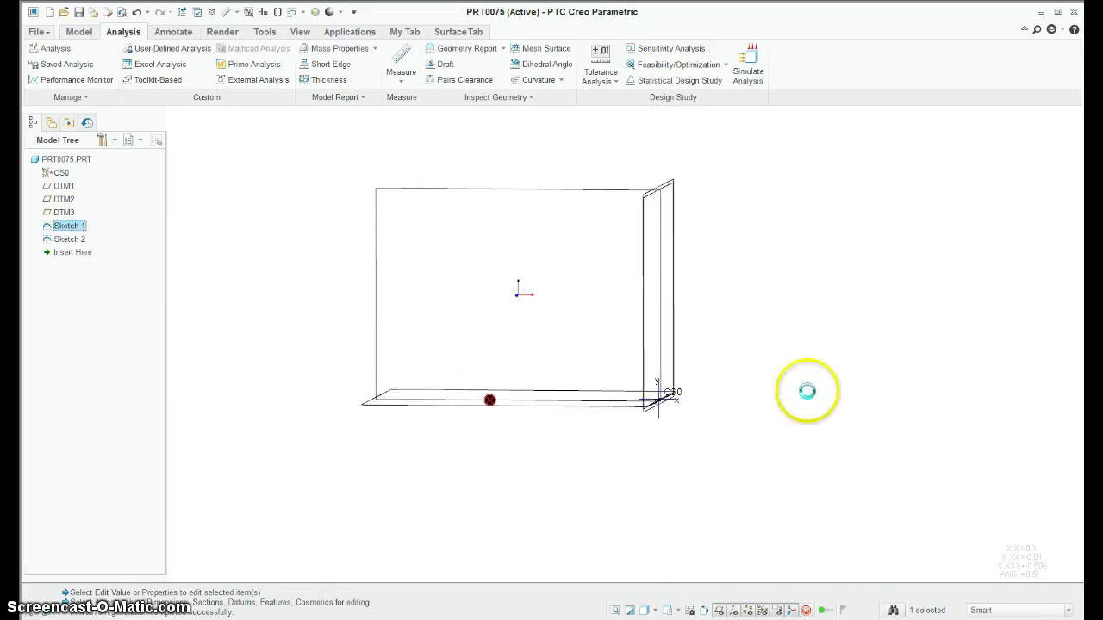
middle_click_drag(848, 326, 739, 274)
left_click(737, 206)
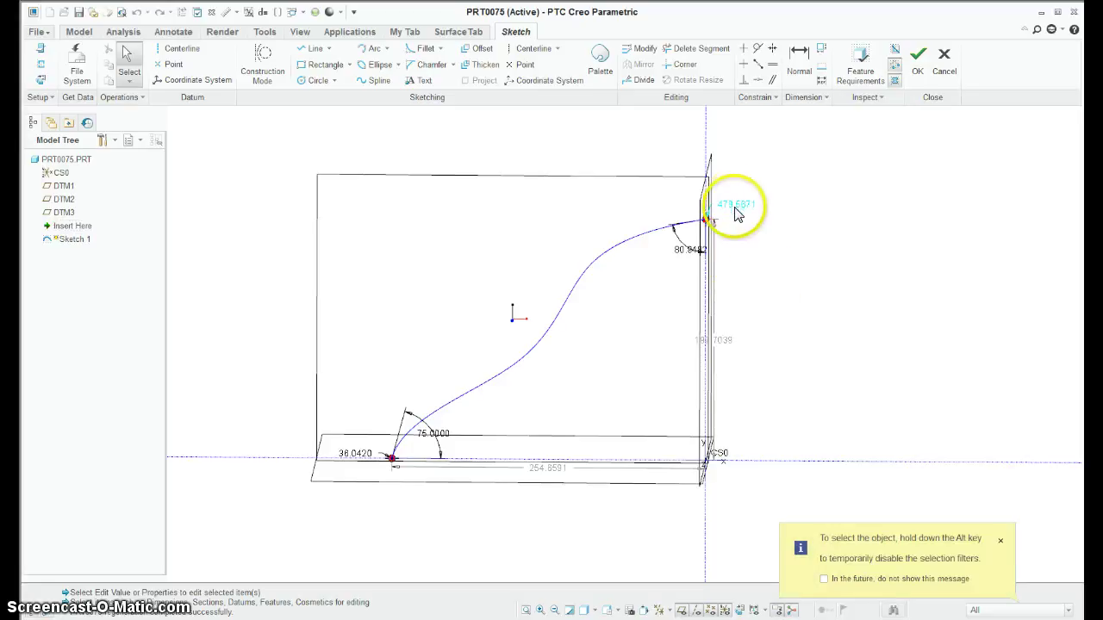
left_click(773, 272)
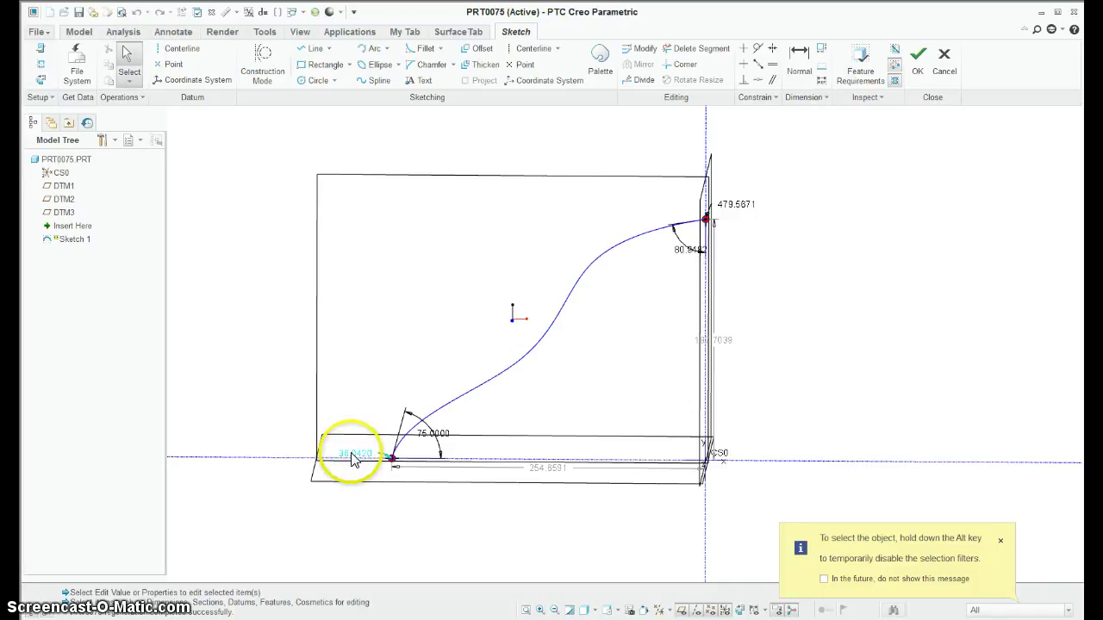
middle_click_drag(352, 459, 387, 465)
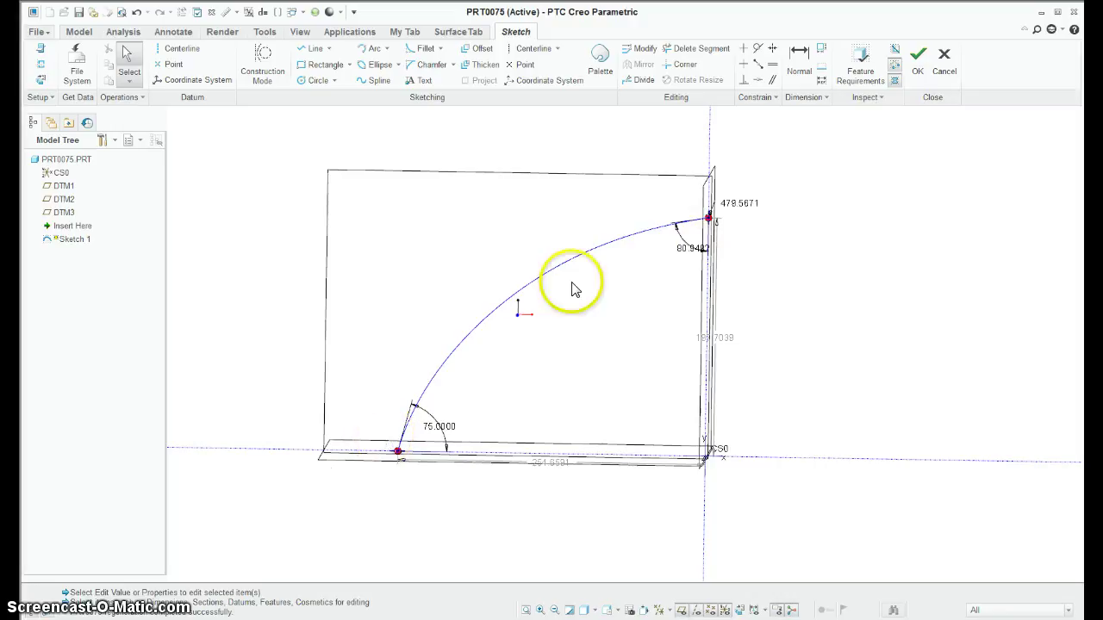
left_click(748, 209)
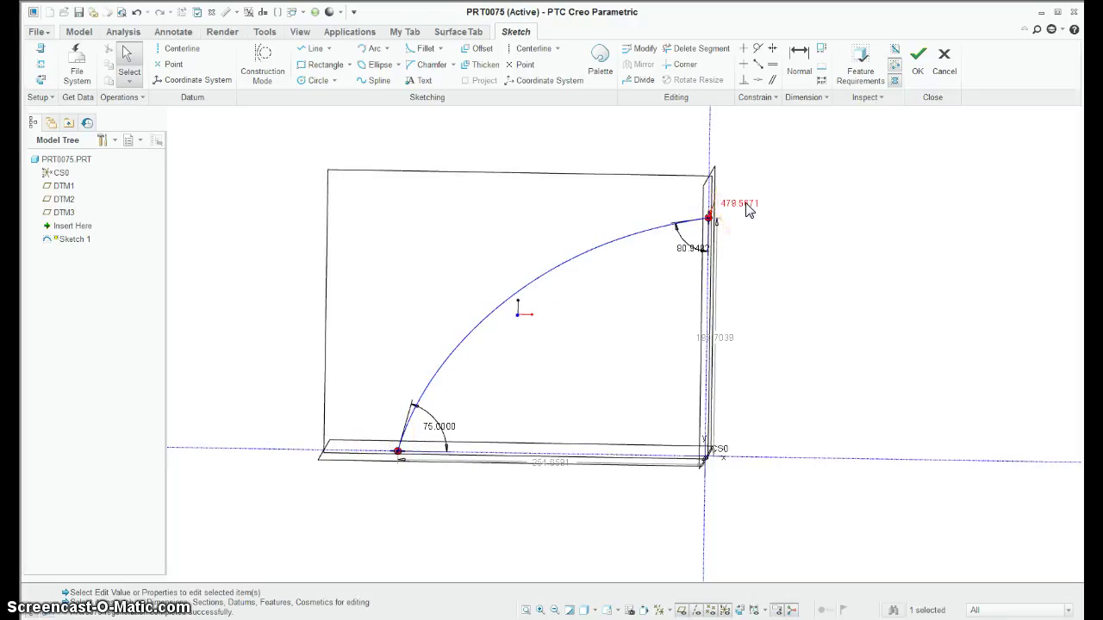
key("Delete")
middle_click_drag(746, 209, 713, 308)
left_click(918, 56)
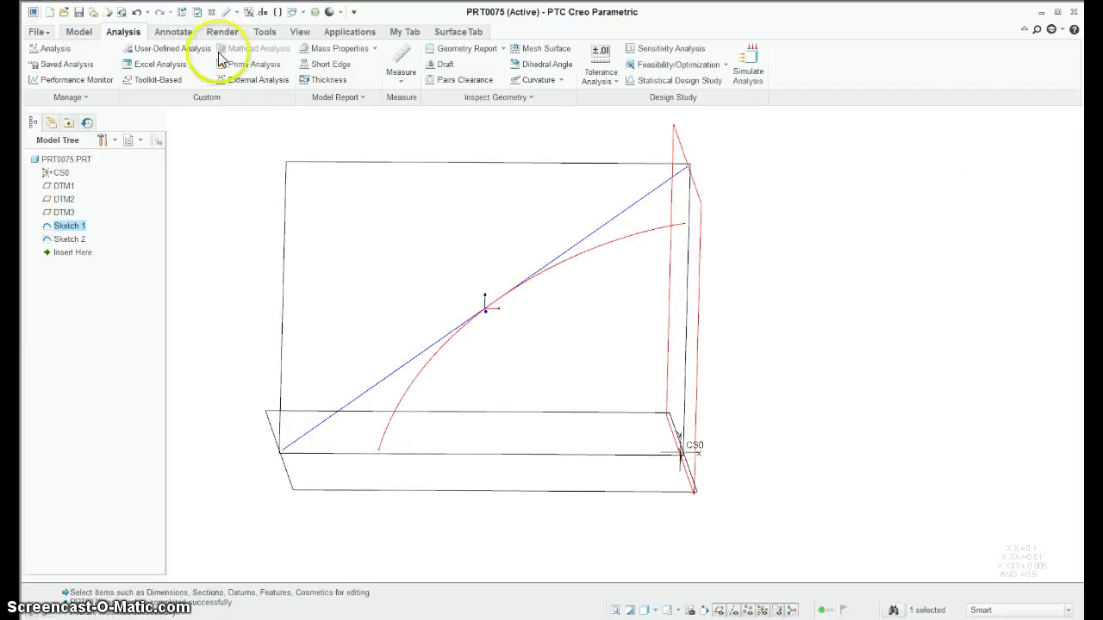
Step: Regenerate the model with the spline controlled without curvature dimensions
left_click(79, 32)
left_click(47, 59)
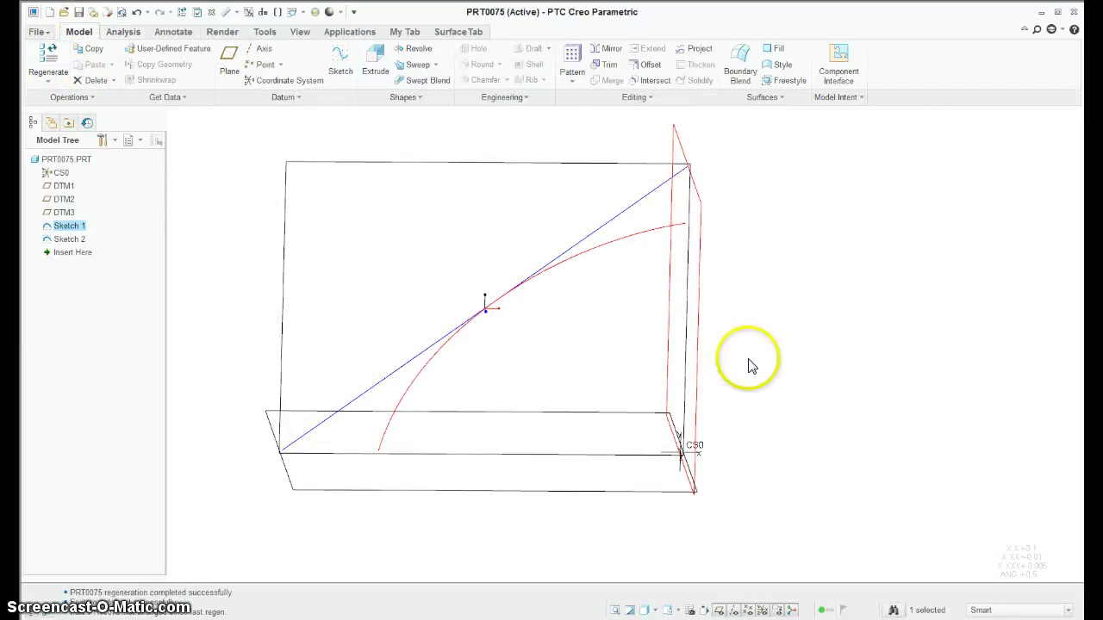
left_click(48, 67)
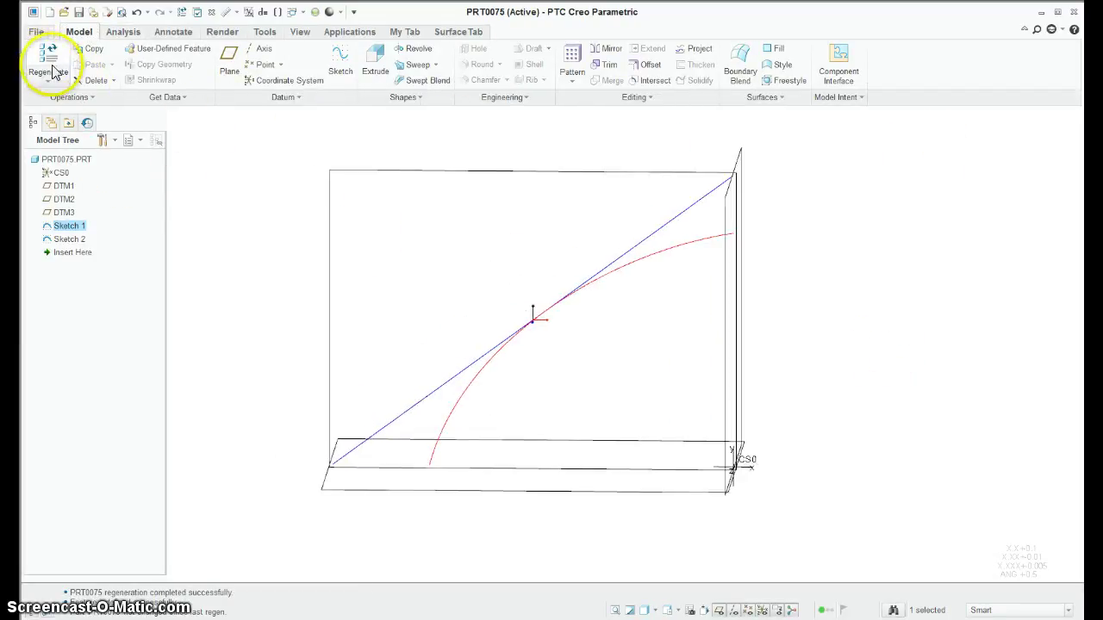
Step: Show the saved curvature analysis as a comb on the Sketch 1 spline, close the saved analyses list and clear the selection
left_click(121, 32)
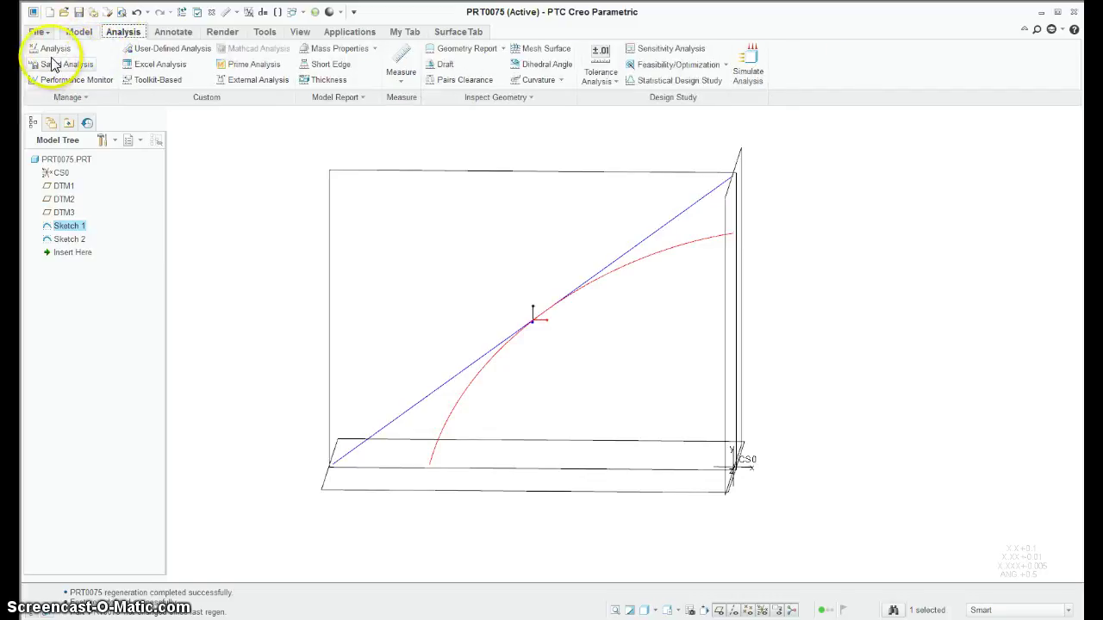
left_click(49, 67)
left_click(1041, 320)
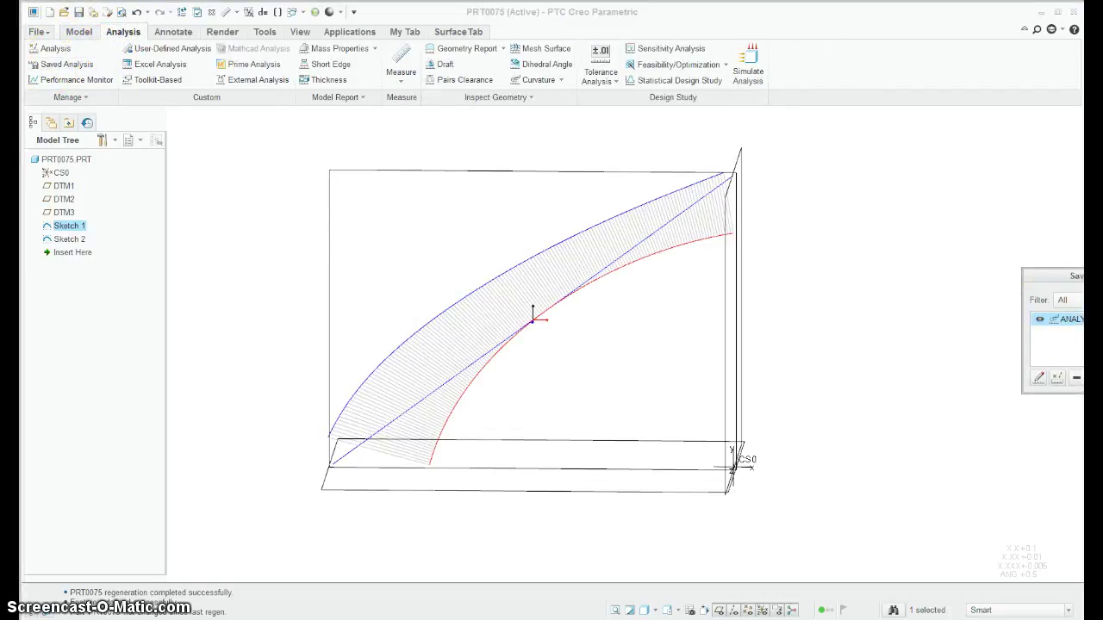
left_click(839, 299)
left_click(833, 283)
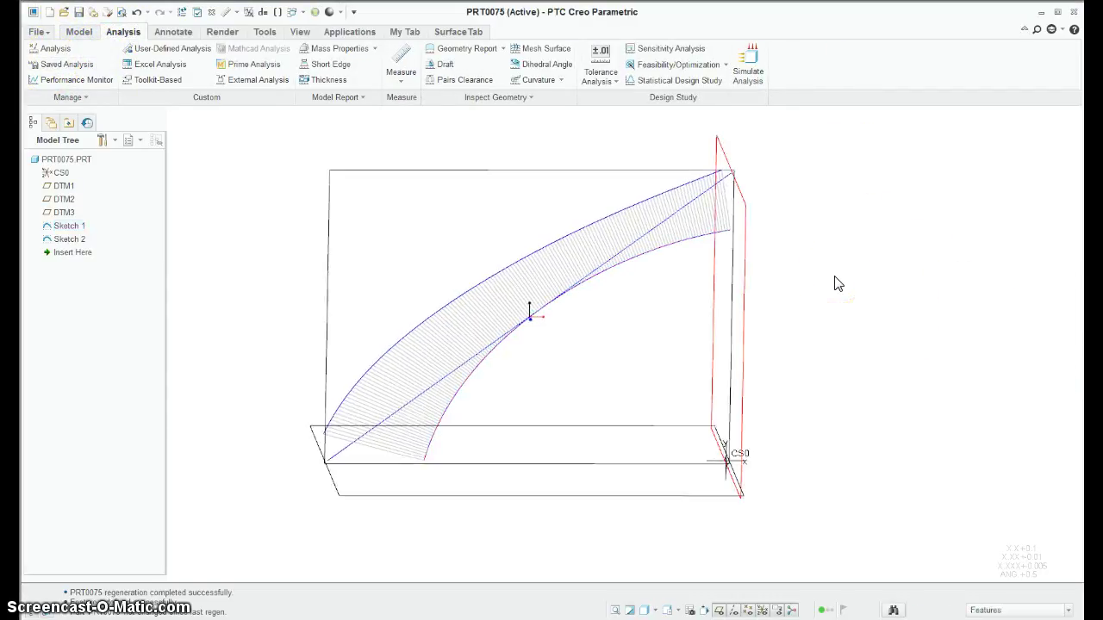
middle_click_drag(835, 284, 761, 239)
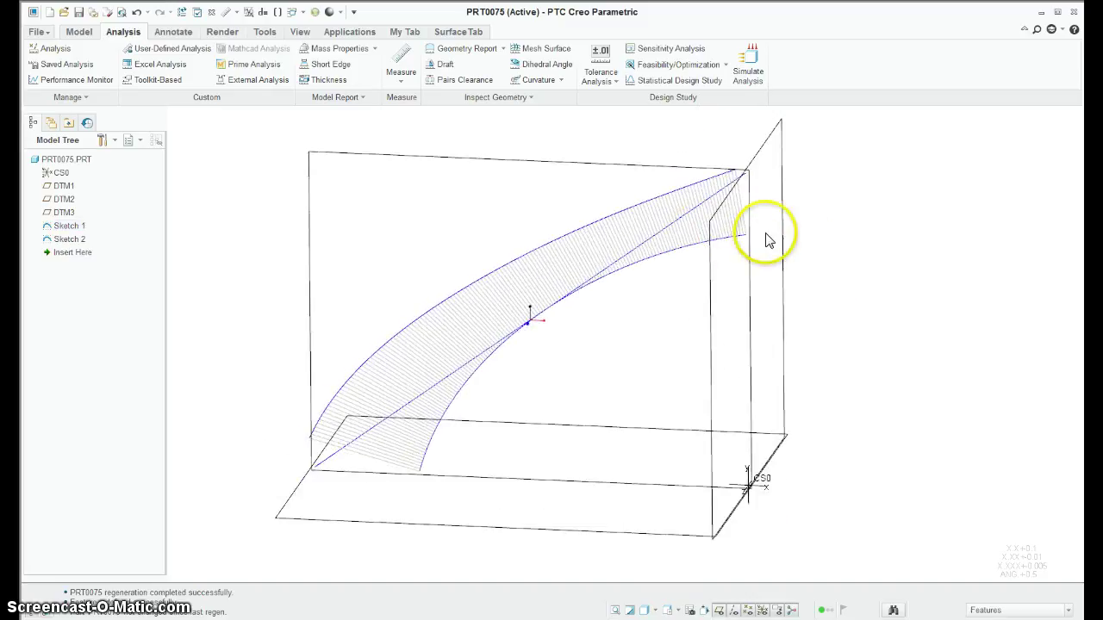
middle_click_drag(1003, 302, 1003, 304)
left_click(431, 403)
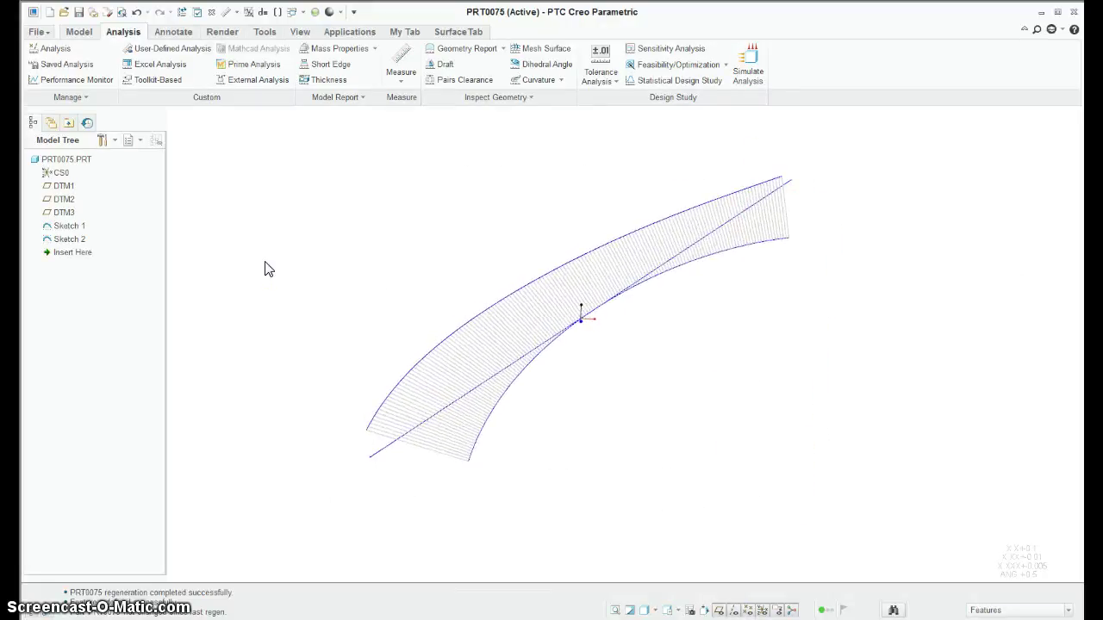
left_click(267, 296)
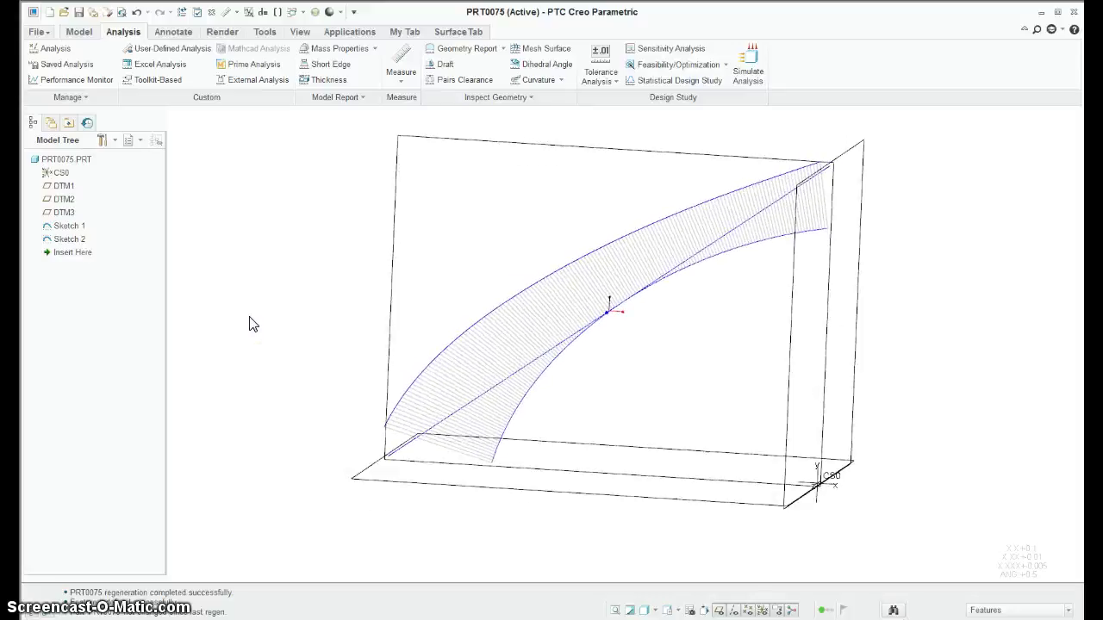
left_click(204, 389)
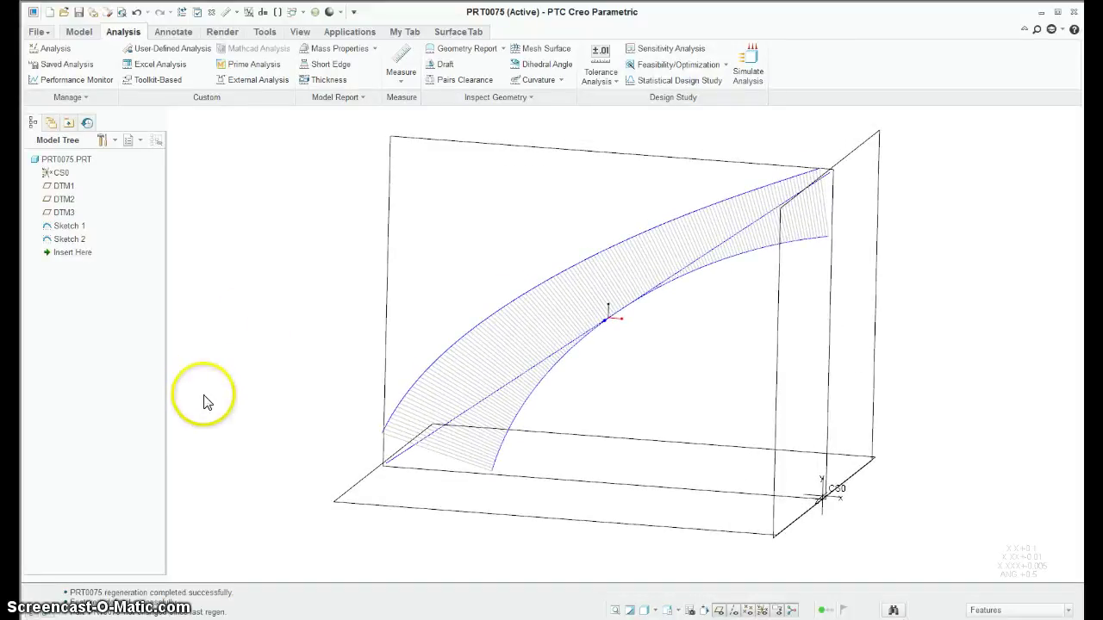